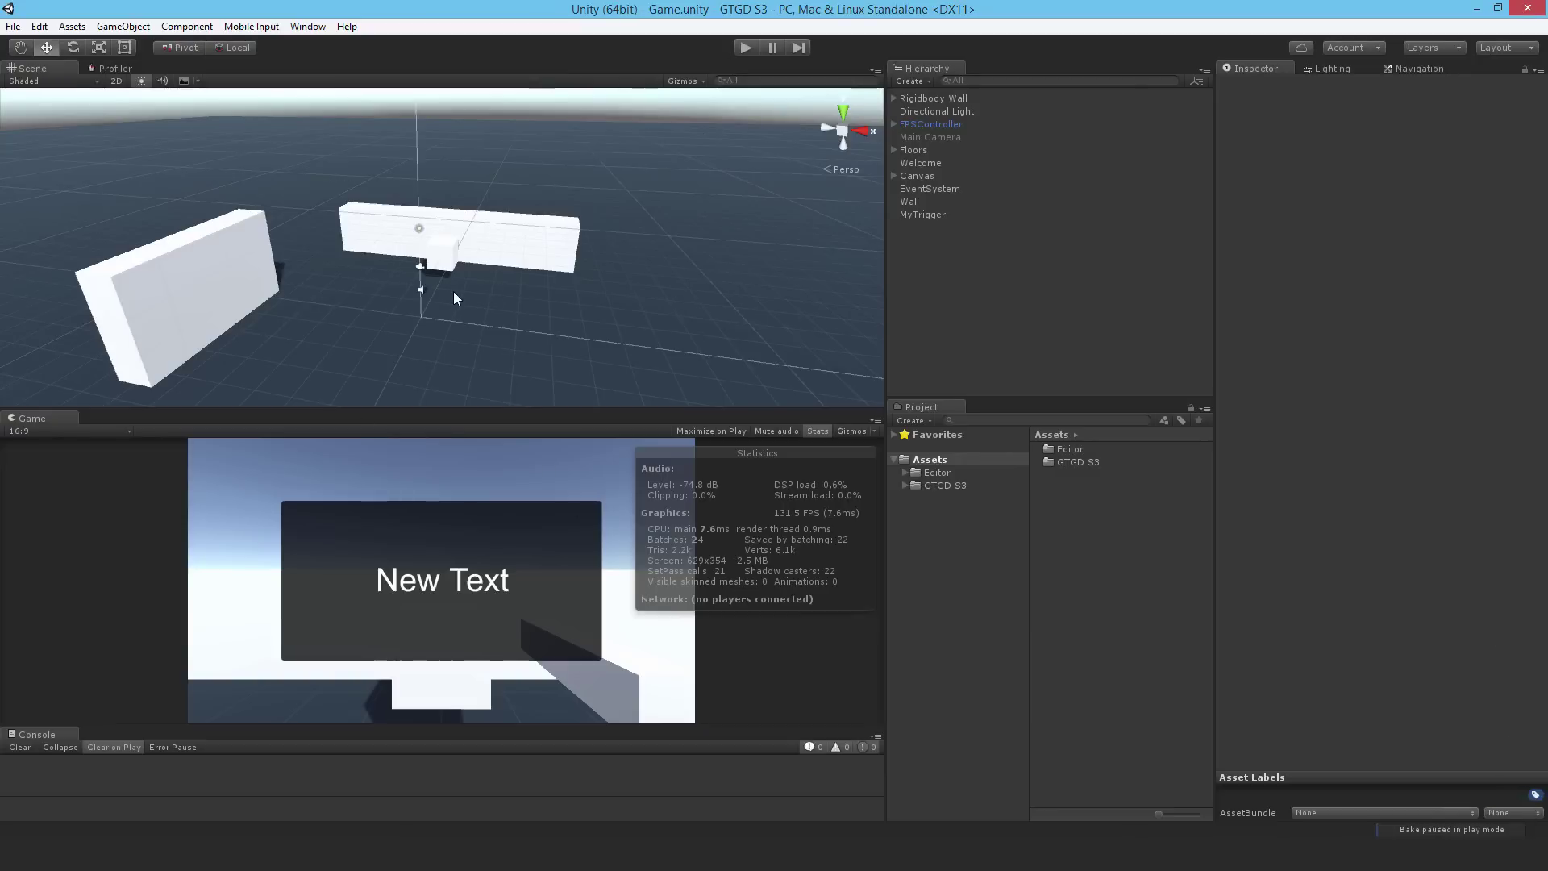
- Orbit the scene around the walls and boxes, and enlarge the Scene view and Hierarchy panels
left_click_drag(611, 302, 279, 127, "alt")
left_click_drag(772, 370, 770, 337, "alt")
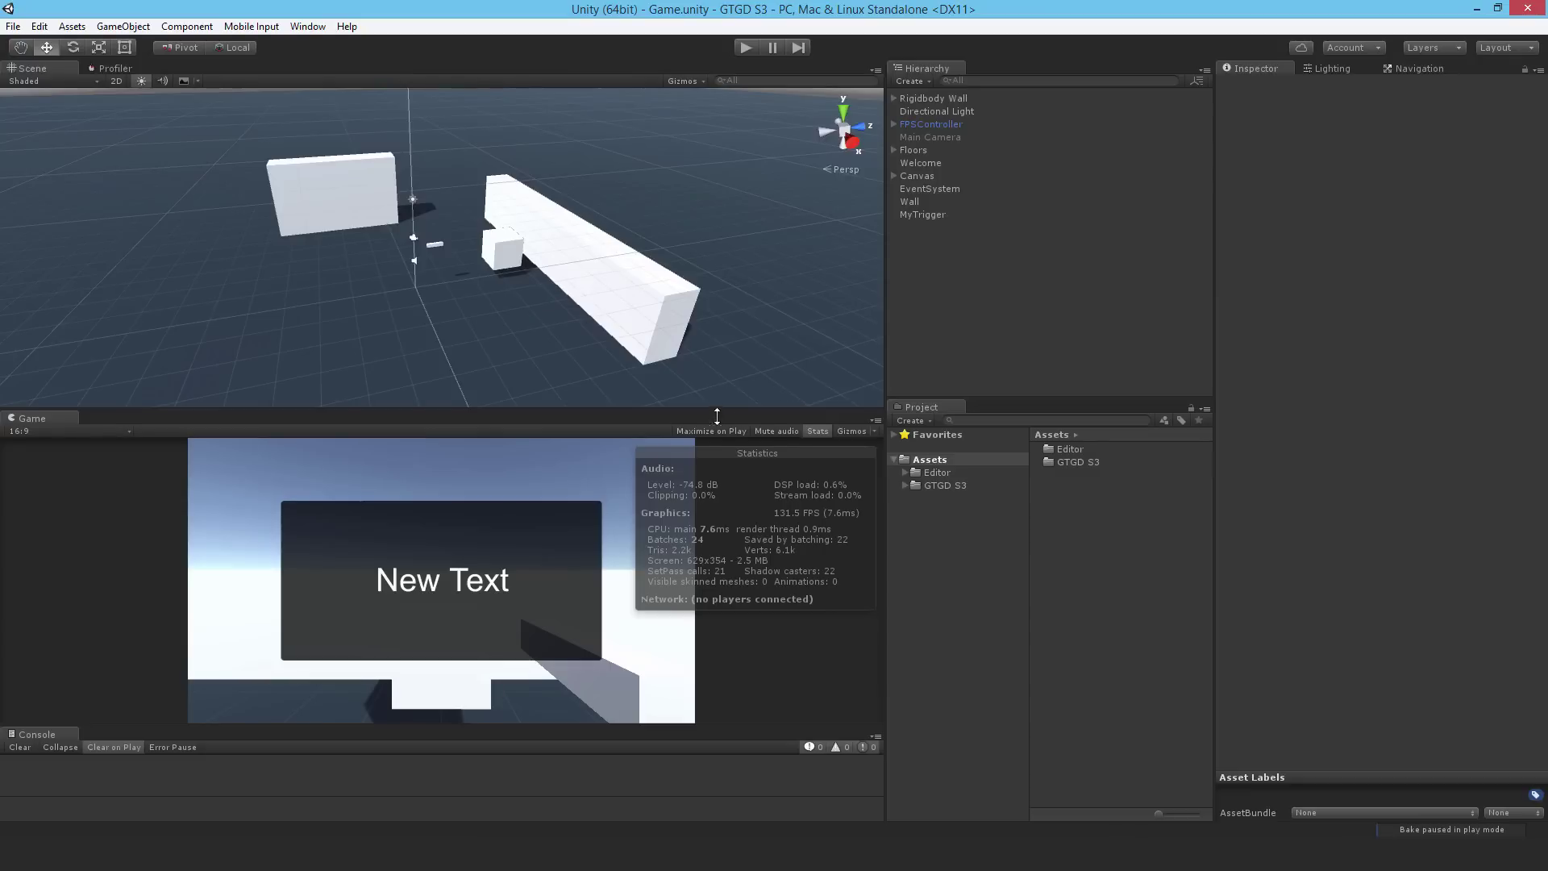
left_click_drag(717, 416, 735, 435)
left_click_drag(910, 400, 909, 439)
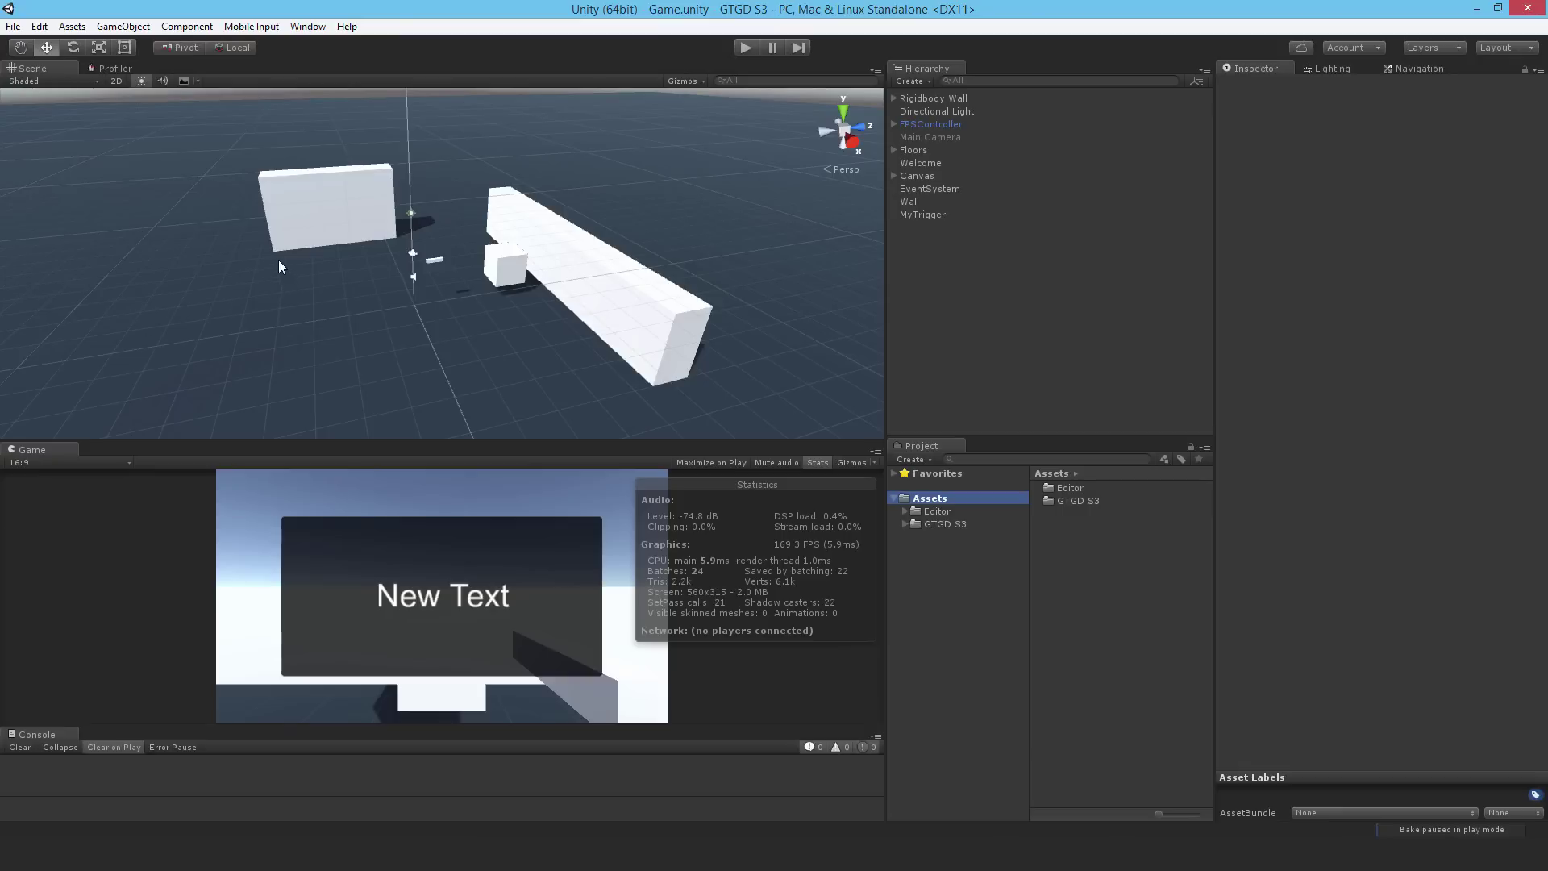
left_click_drag(322, 287, 426, 256, "alt")
left_click_drag(476, 313, 603, 304, "alt")
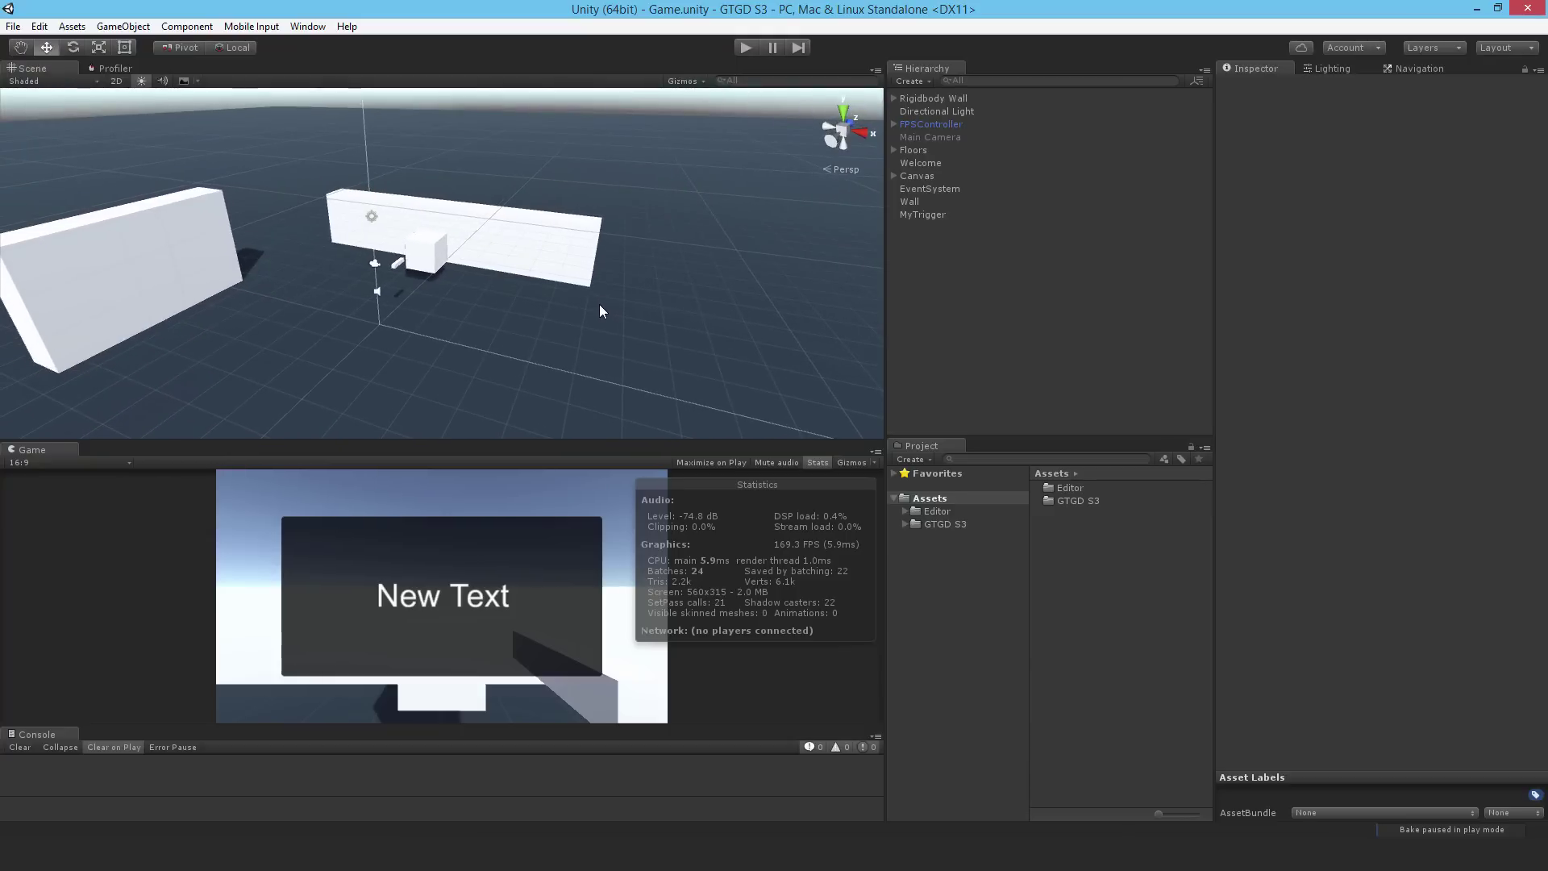
left_click_drag(600, 318, 568, 343, "alt")
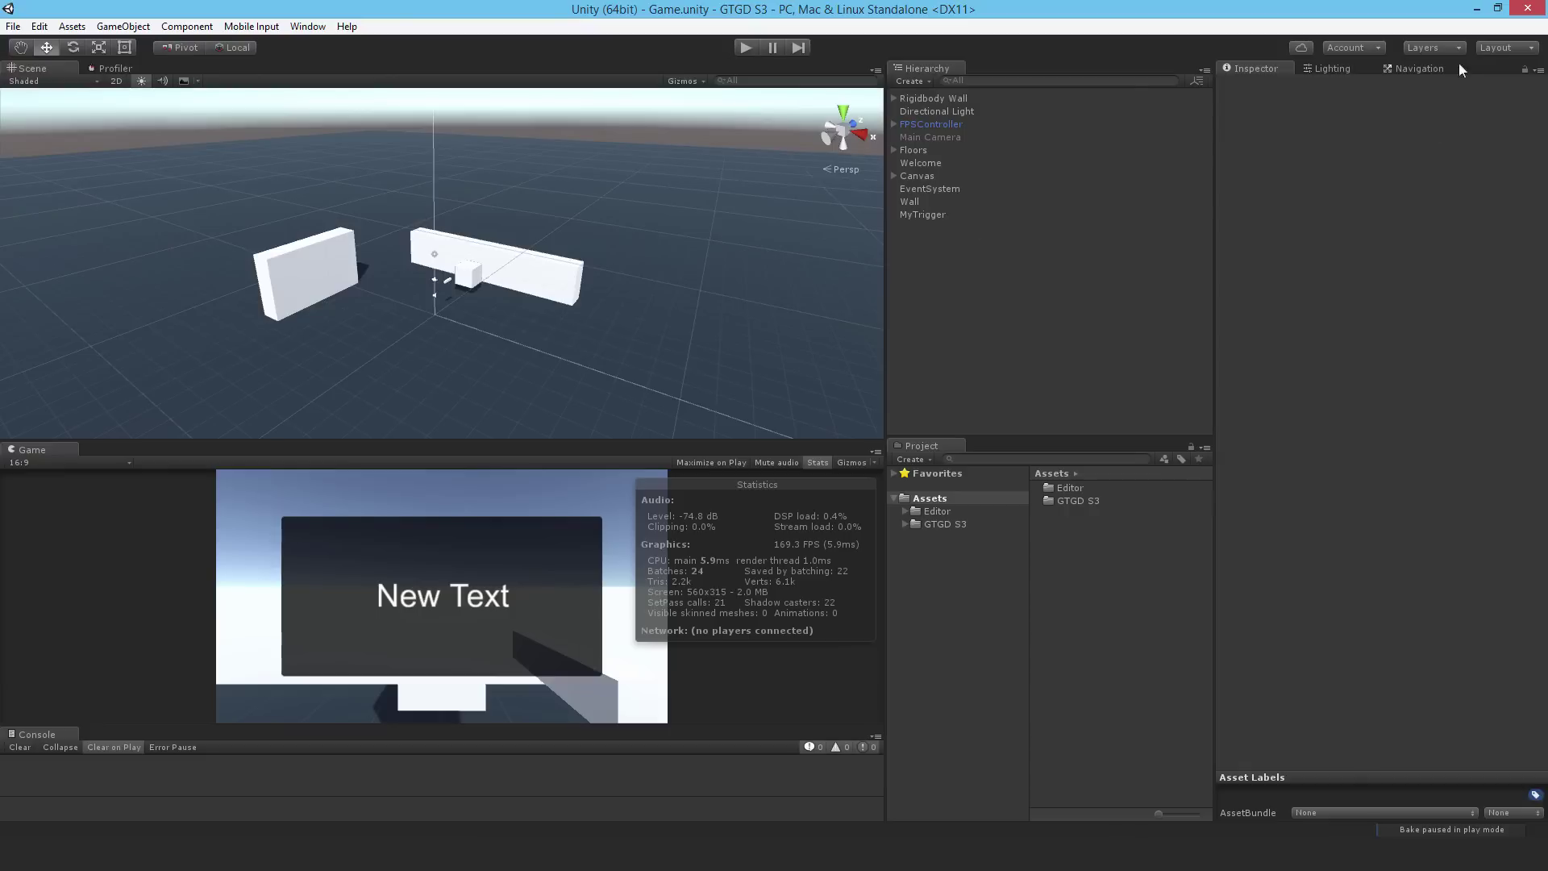
- Bring up the Navigation window from Window > Navigation
left_click(1409, 71)
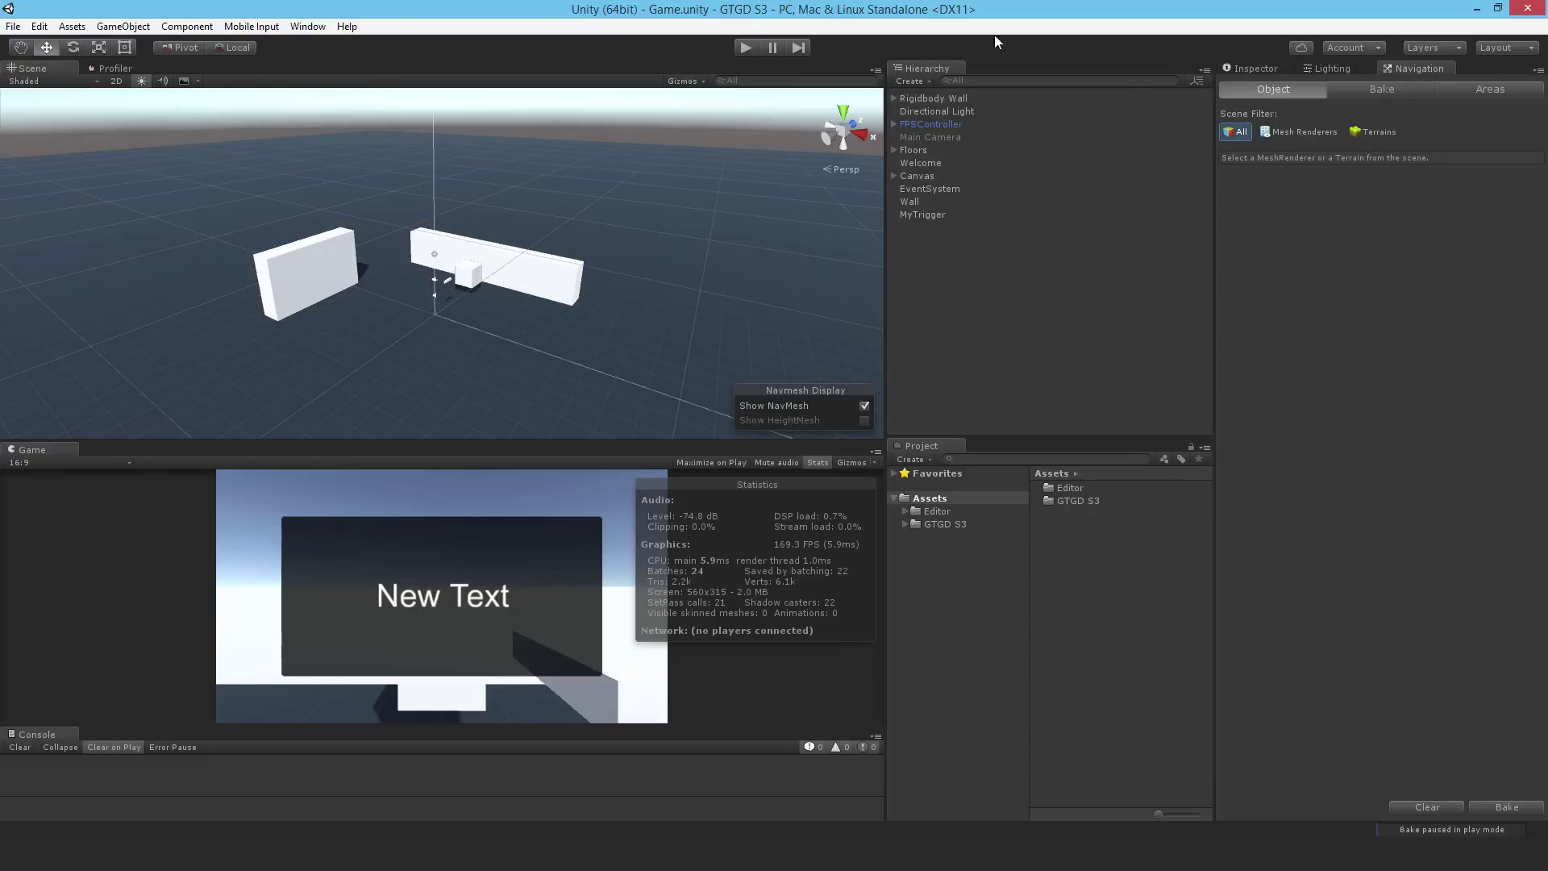
left_click(307, 27)
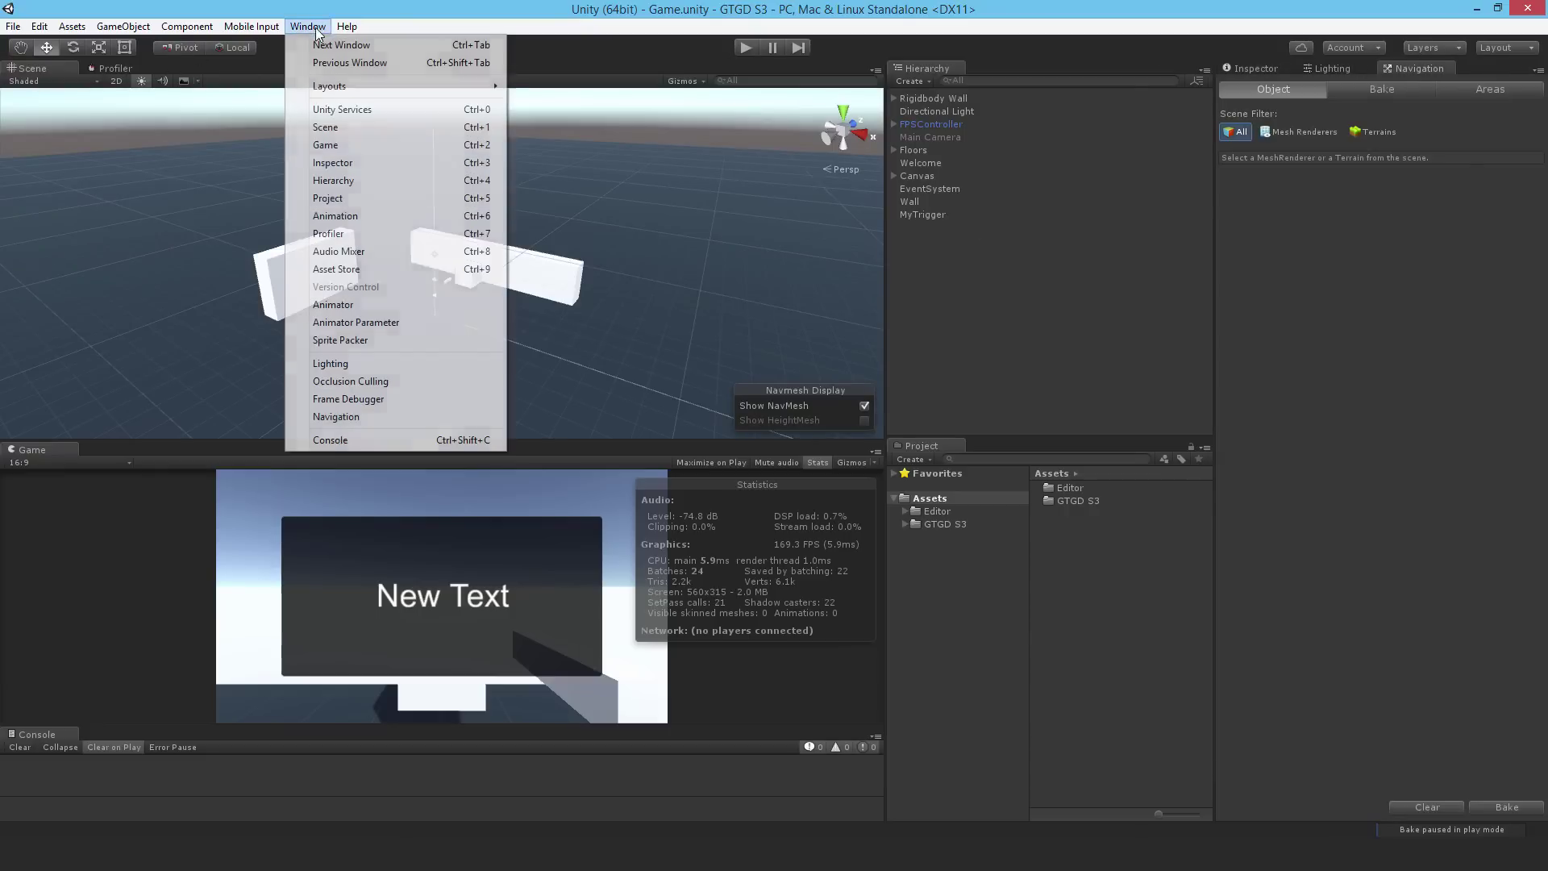
left_click(335, 417)
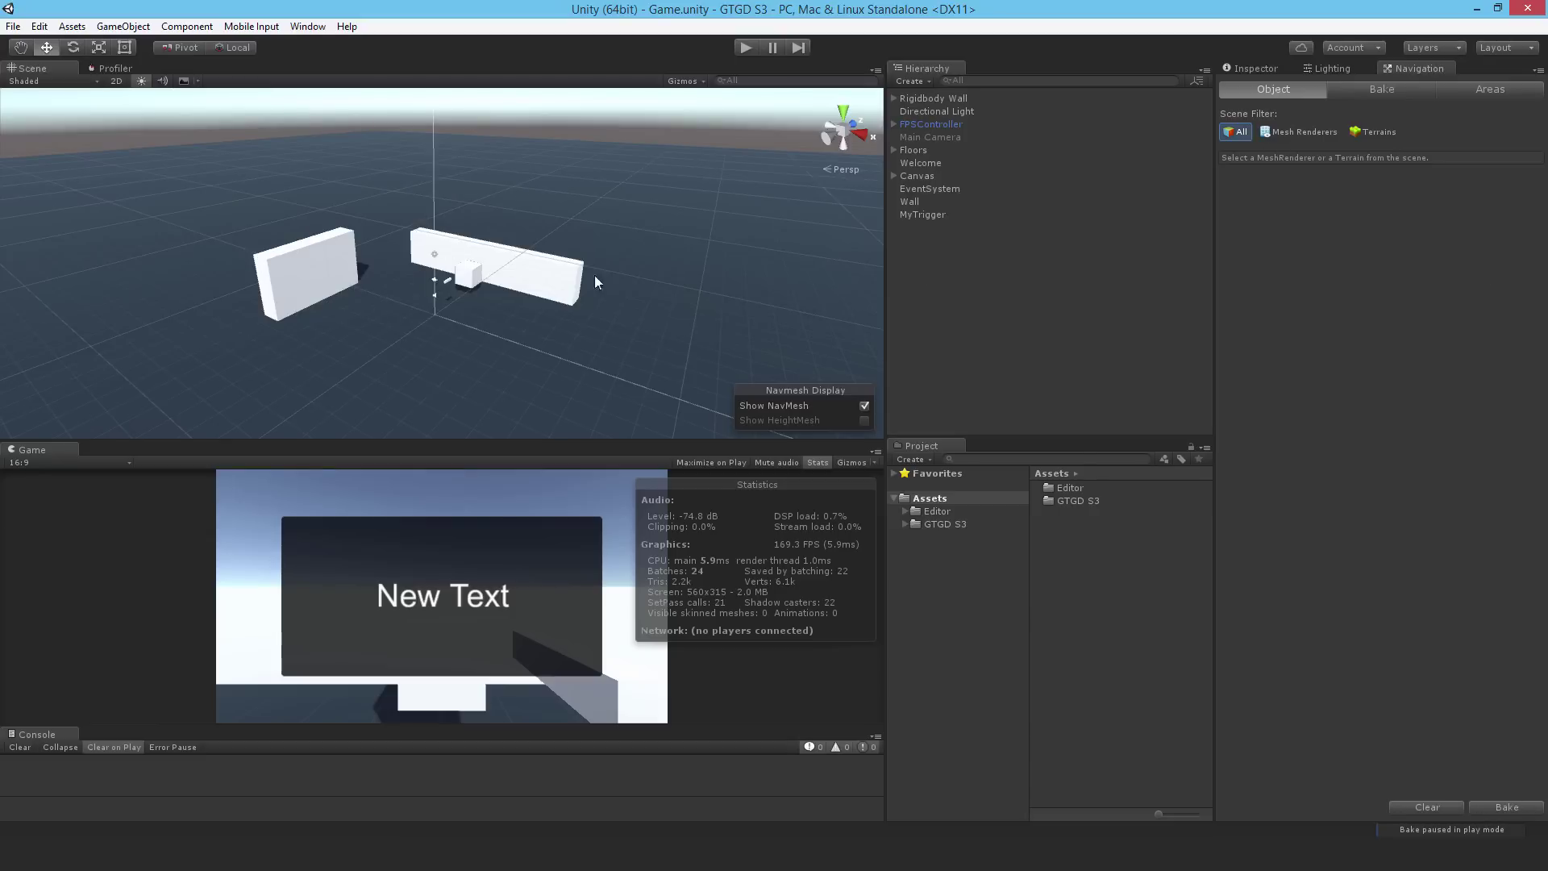
- Expand Floors, inspect the FloorPrototype64x01x64 (8) tile's components, then reselect Floors
left_click(895, 150)
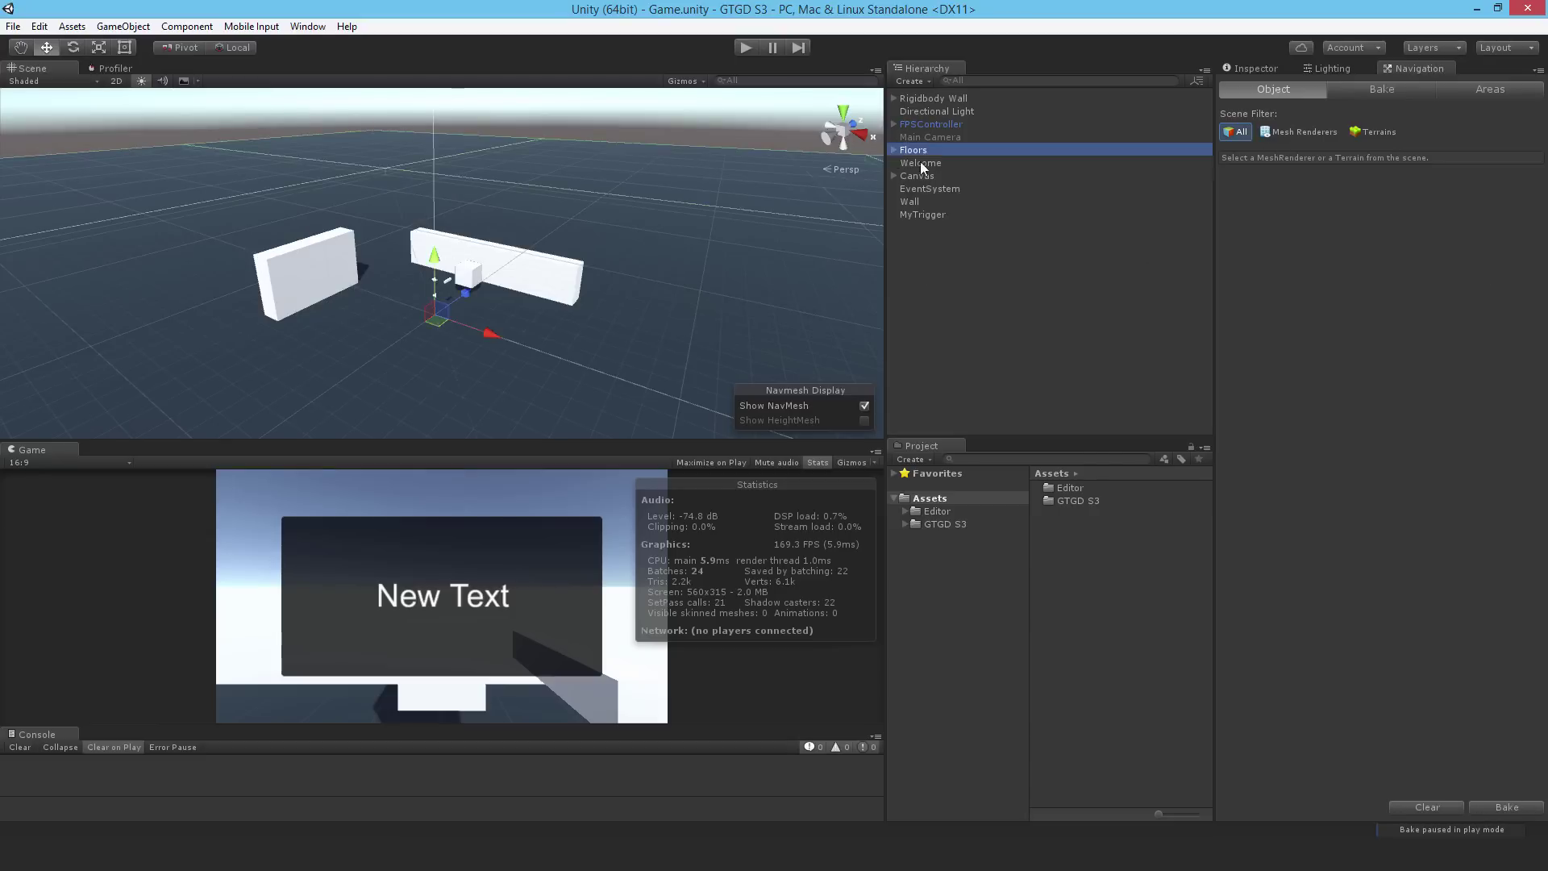
left_click(897, 152)
left_click(934, 162)
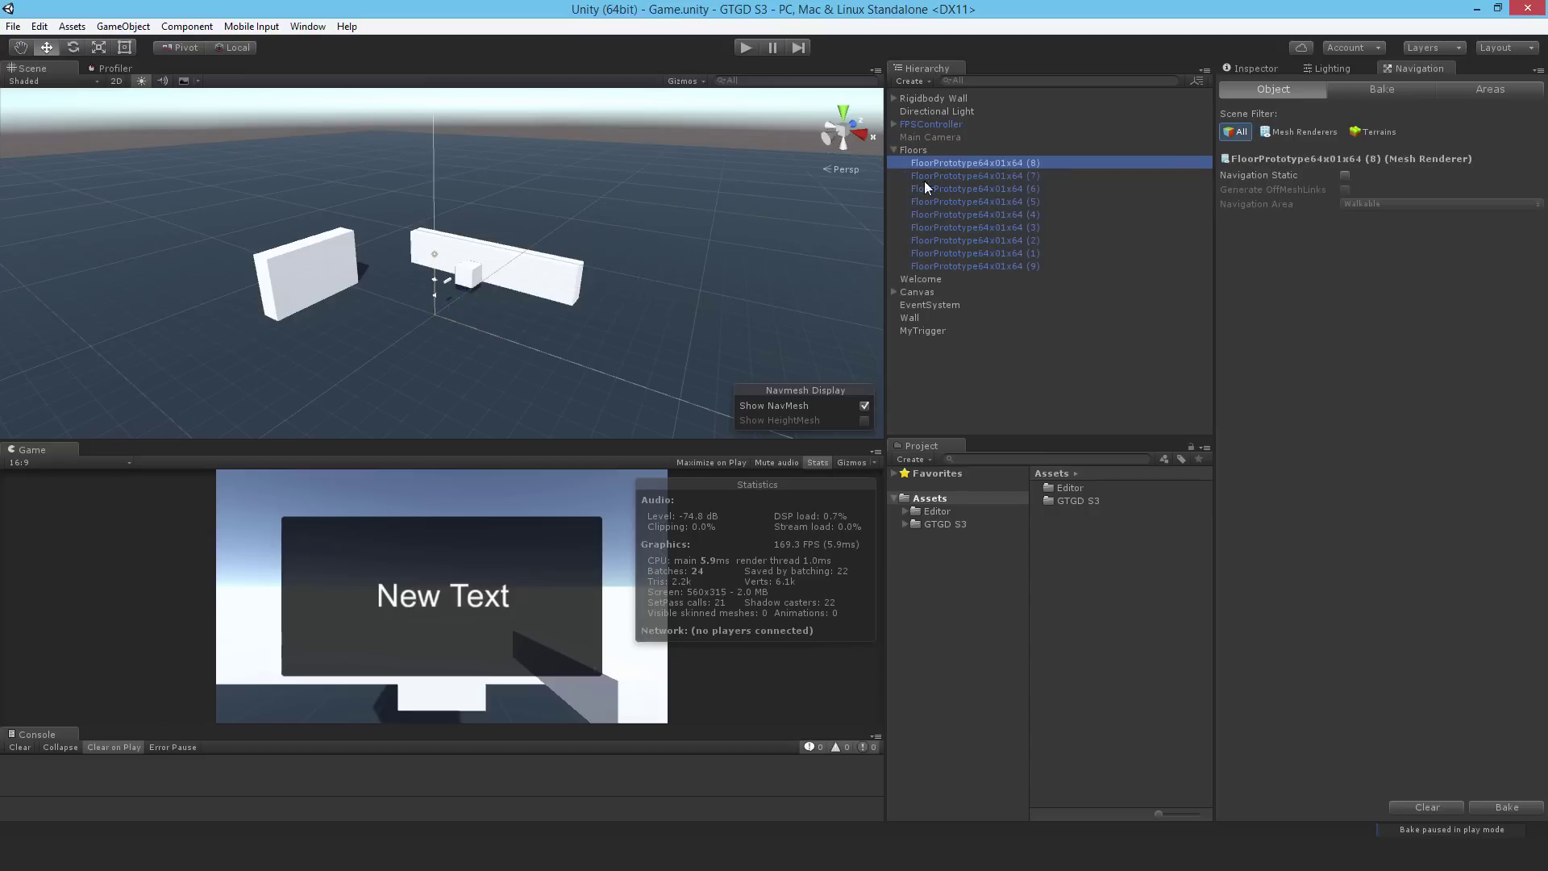
left_click(1276, 65)
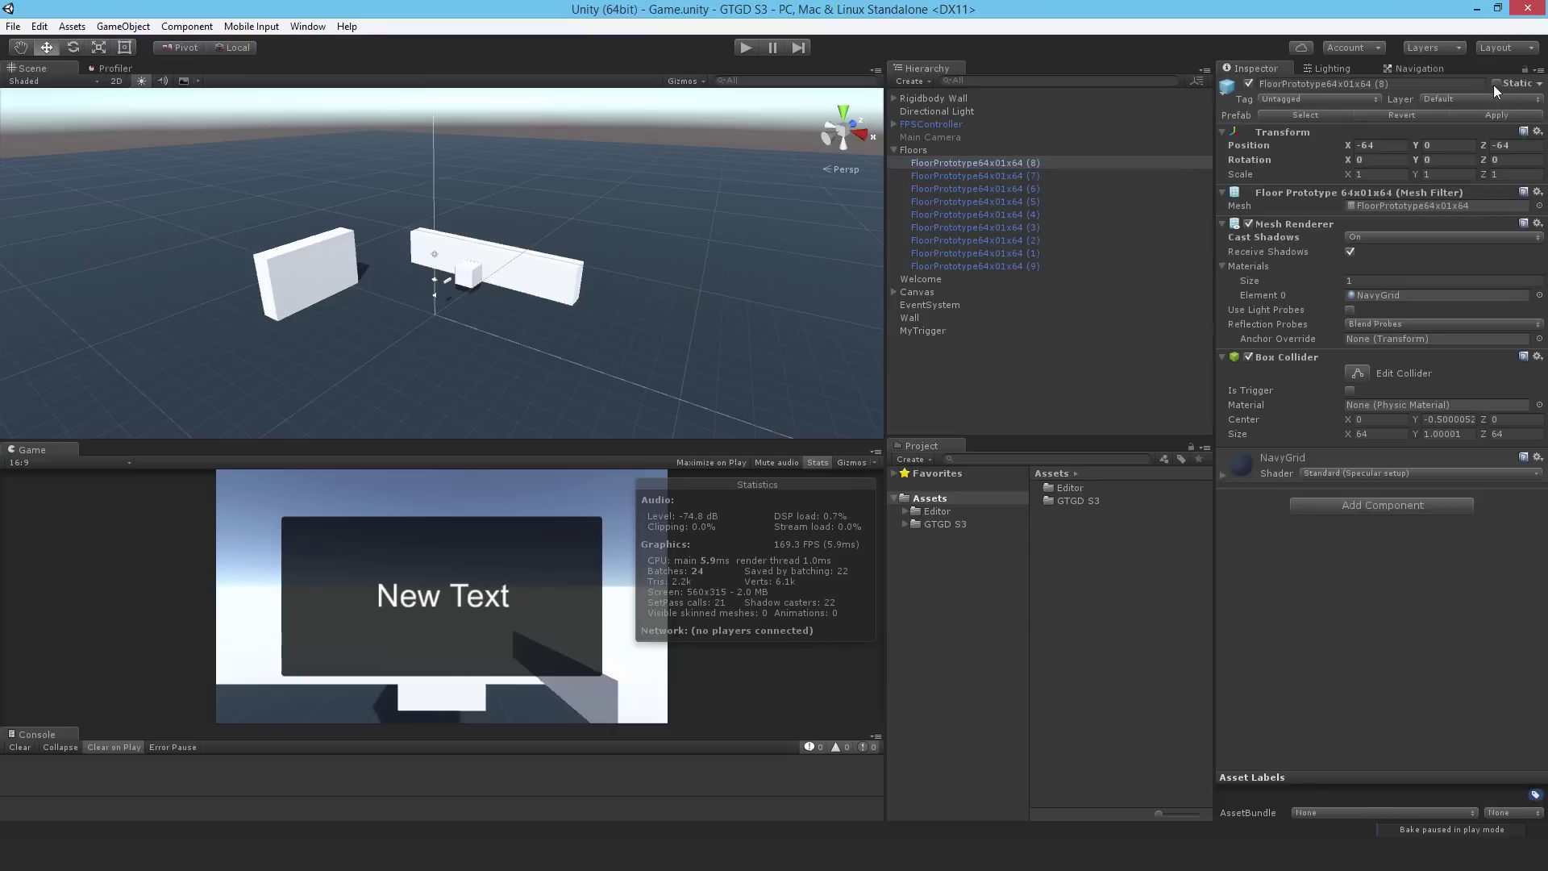
left_click(907, 151)
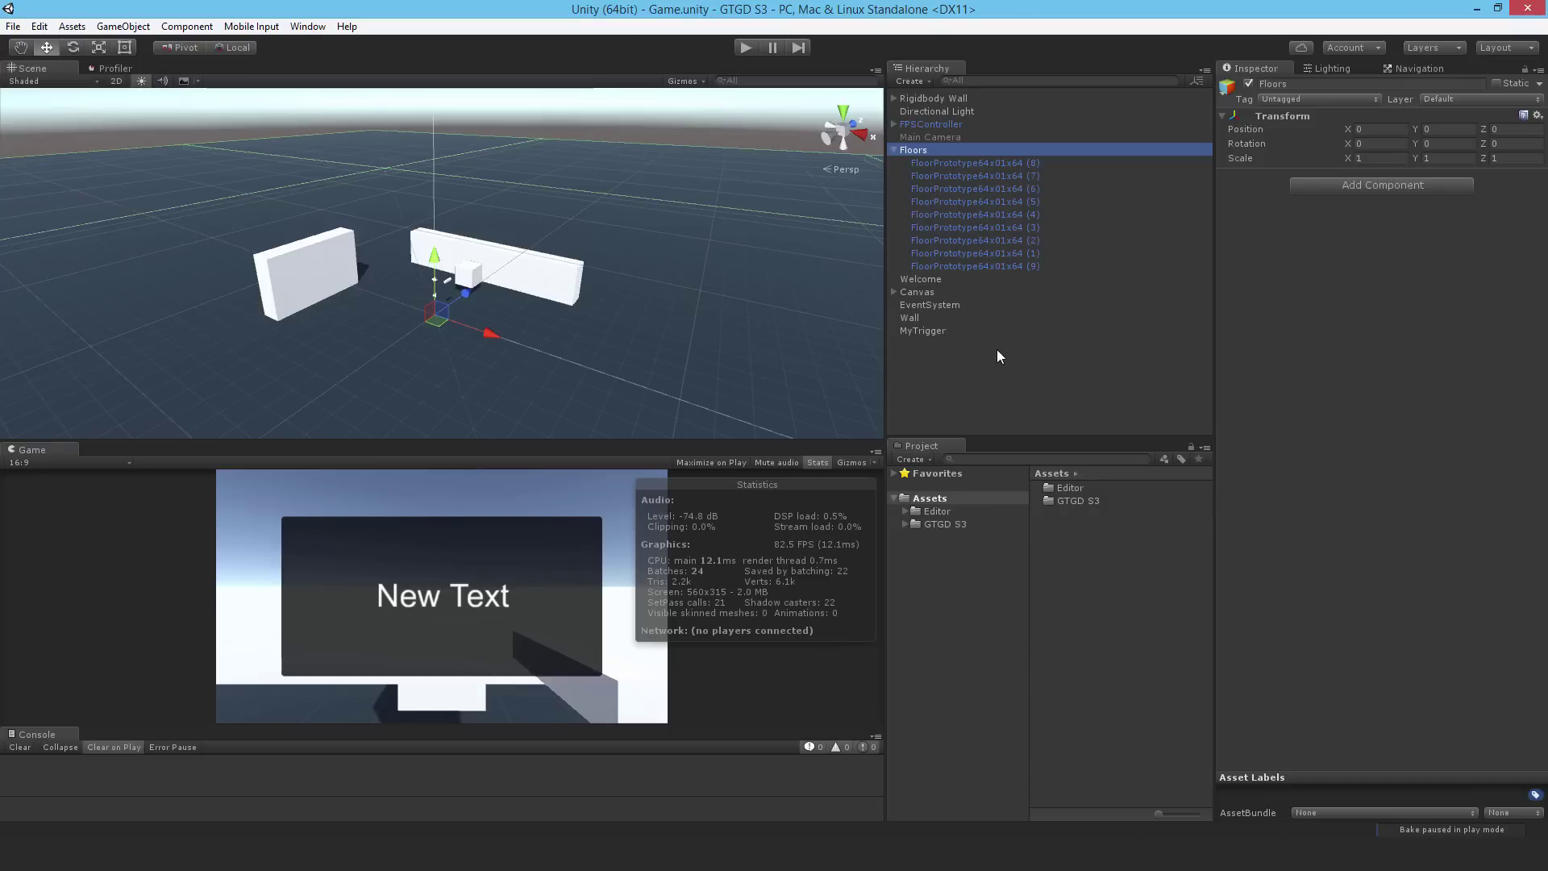
left_click(929, 163)
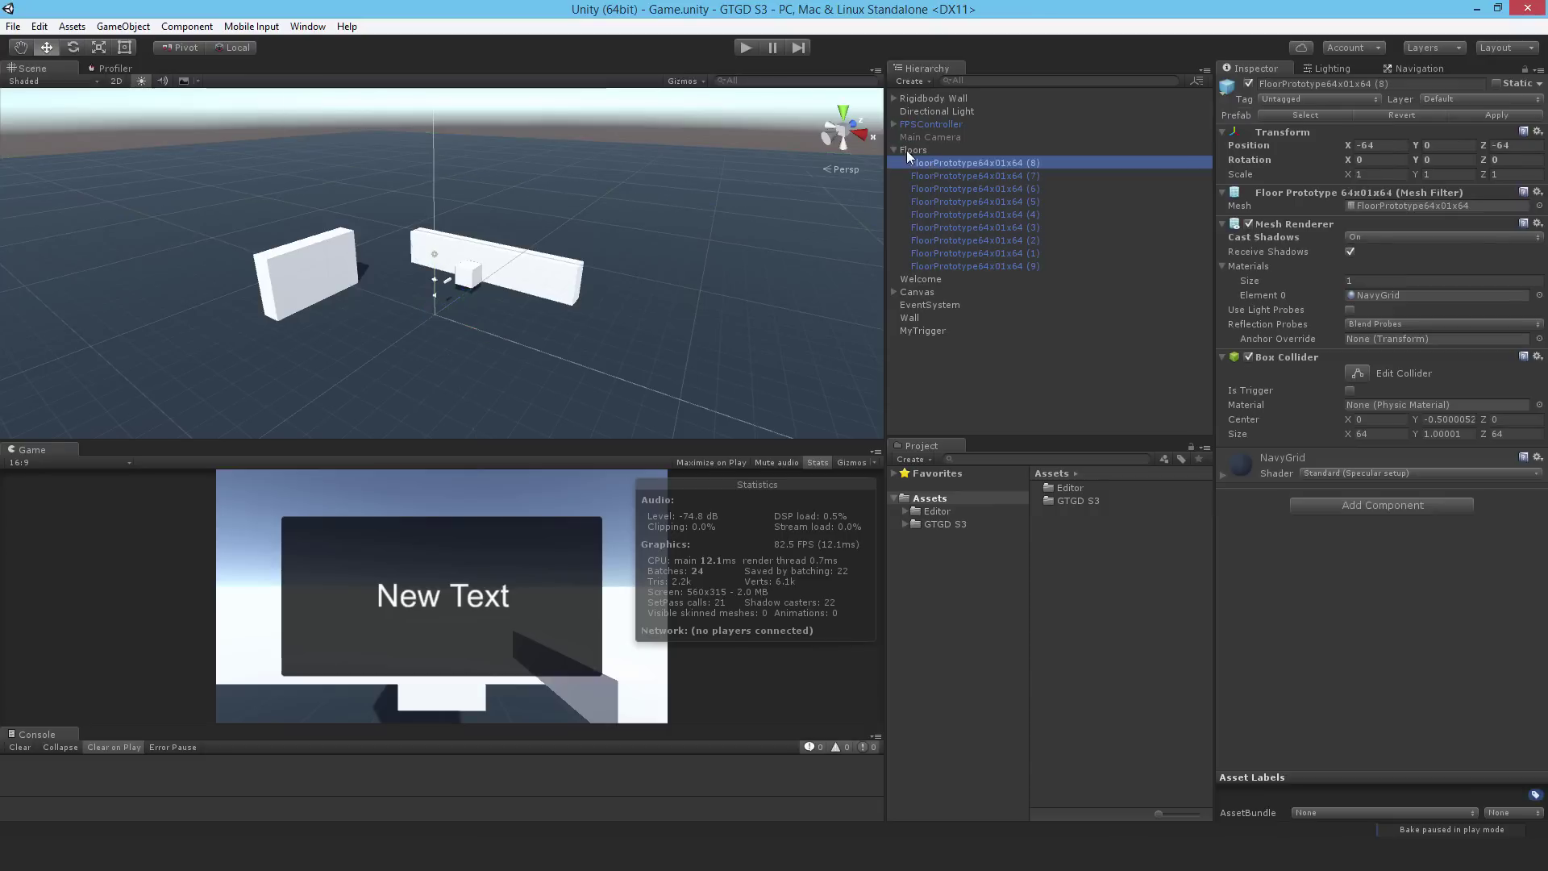
left_click(911, 150)
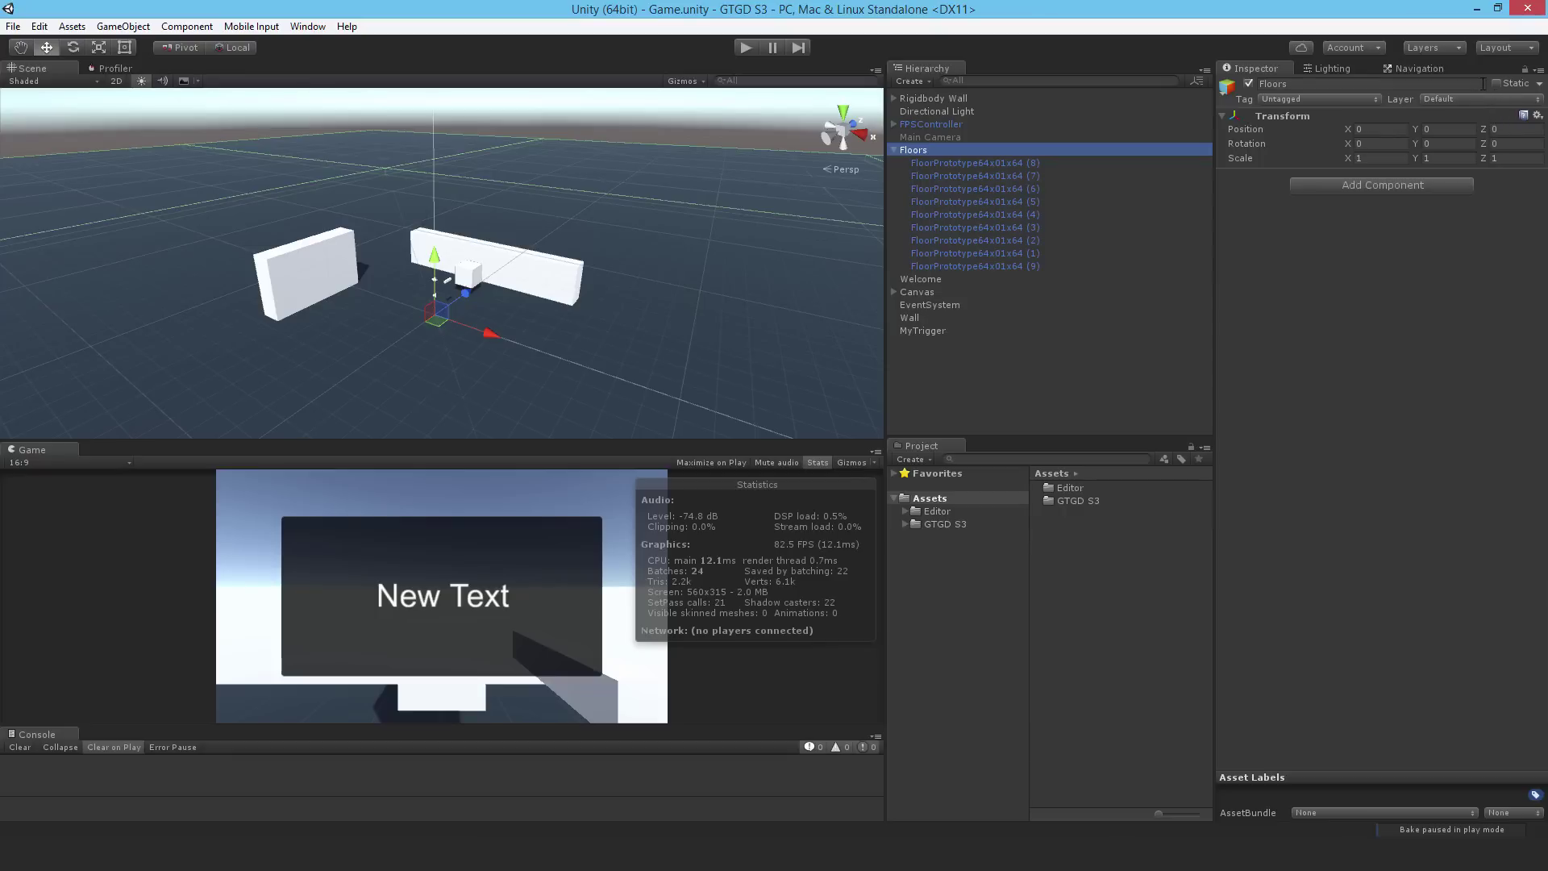
- Mark Floors and all its child floor pieces Static, then collapse the group
left_click(1497, 84)
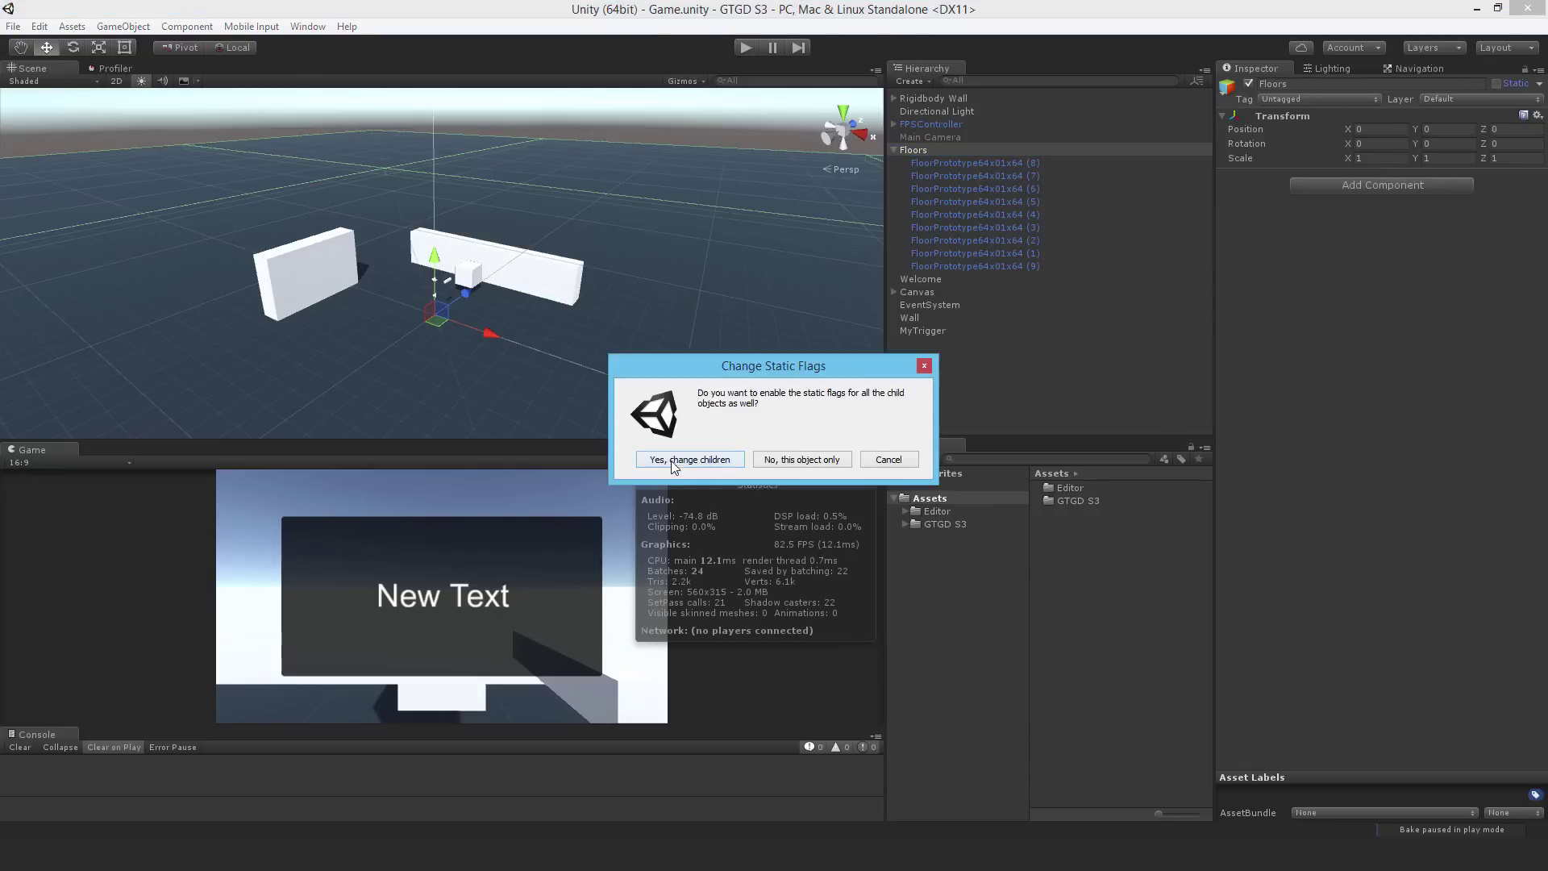
left_click(674, 459)
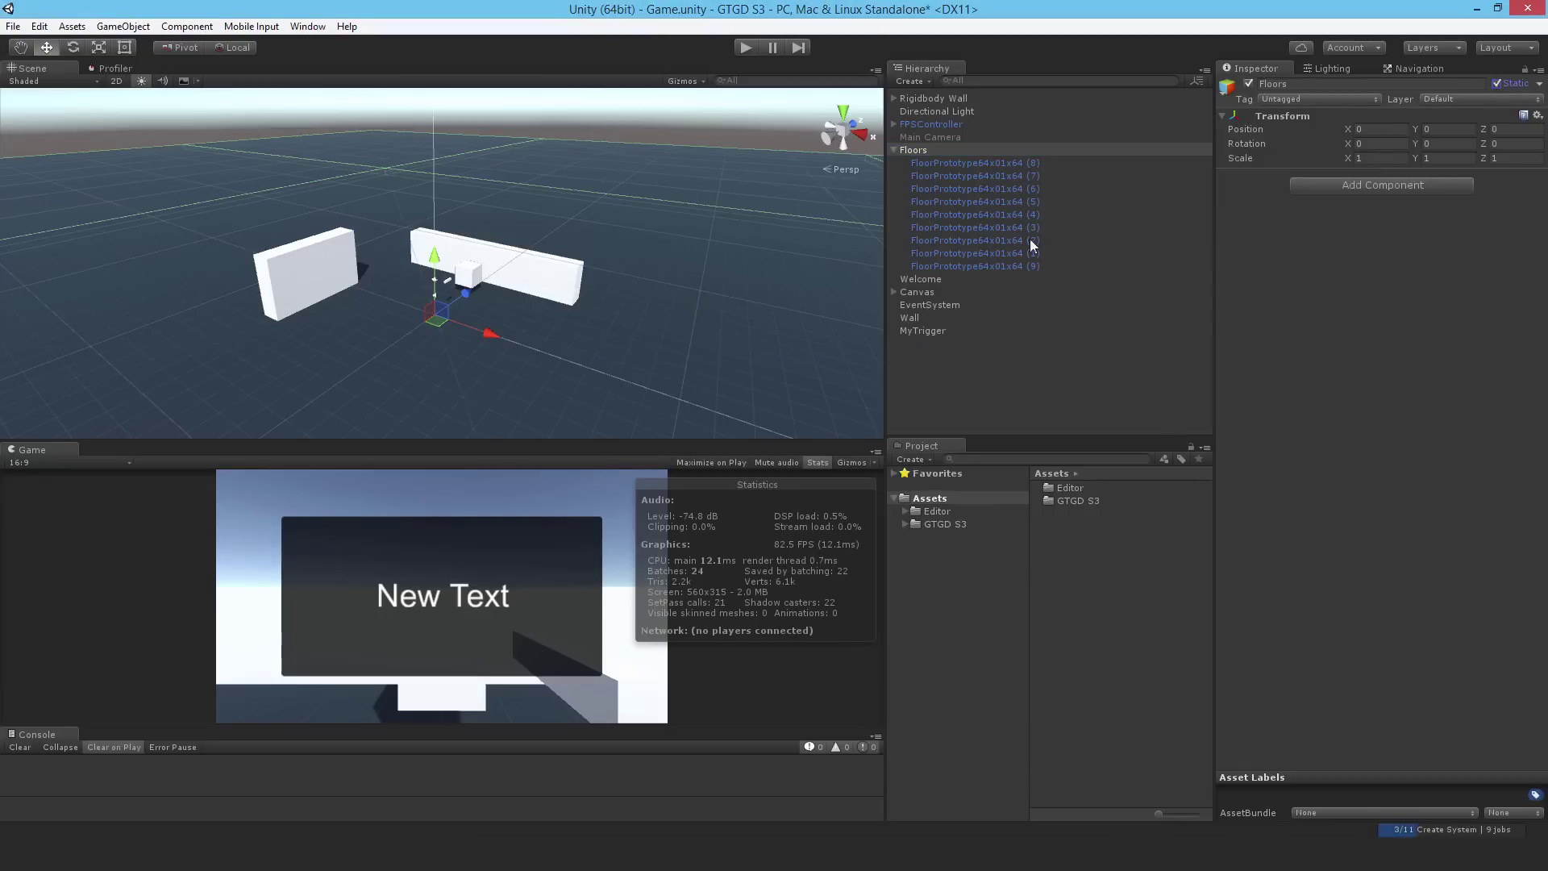
left_click(894, 152)
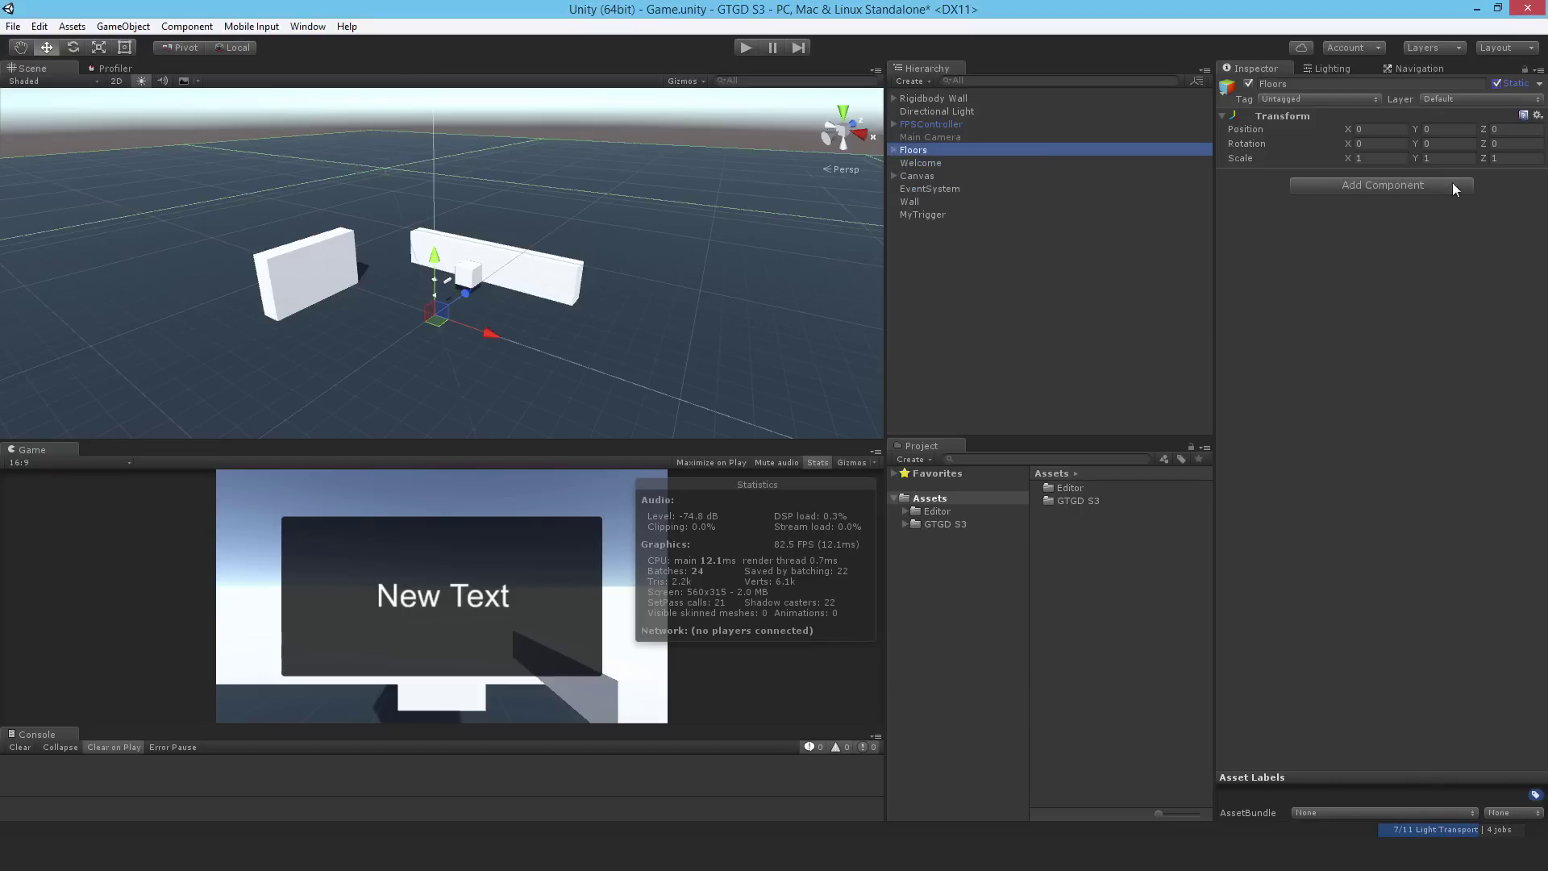
left_click(1342, 69)
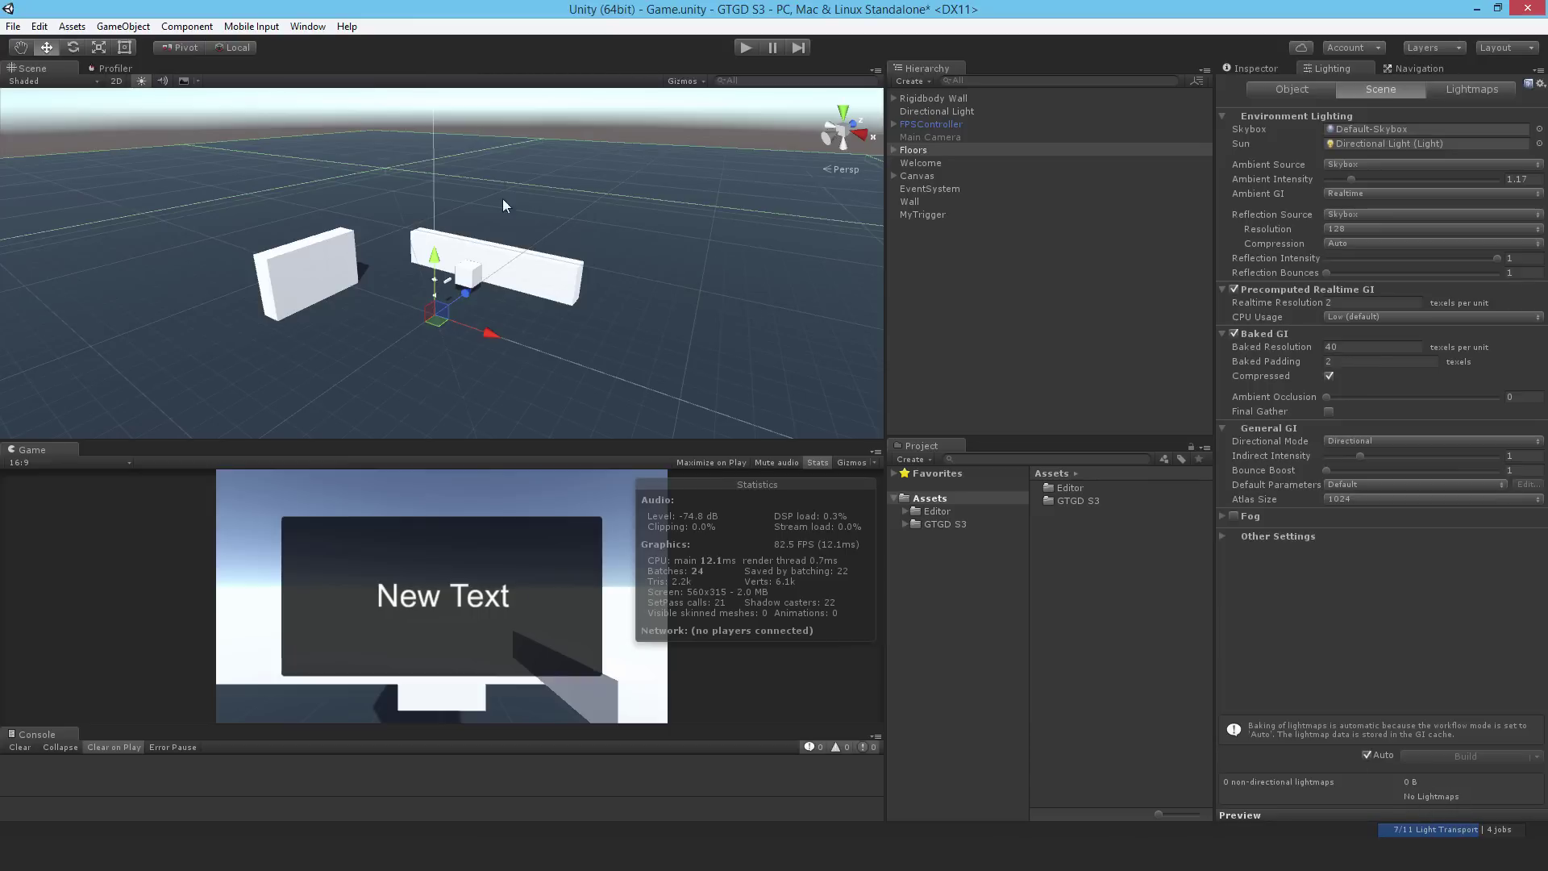
- Lower the Precomputed Realtime GI resolution from 2 to 0.1 texels per unit
right_click_drag(323, 157, 516, 256)
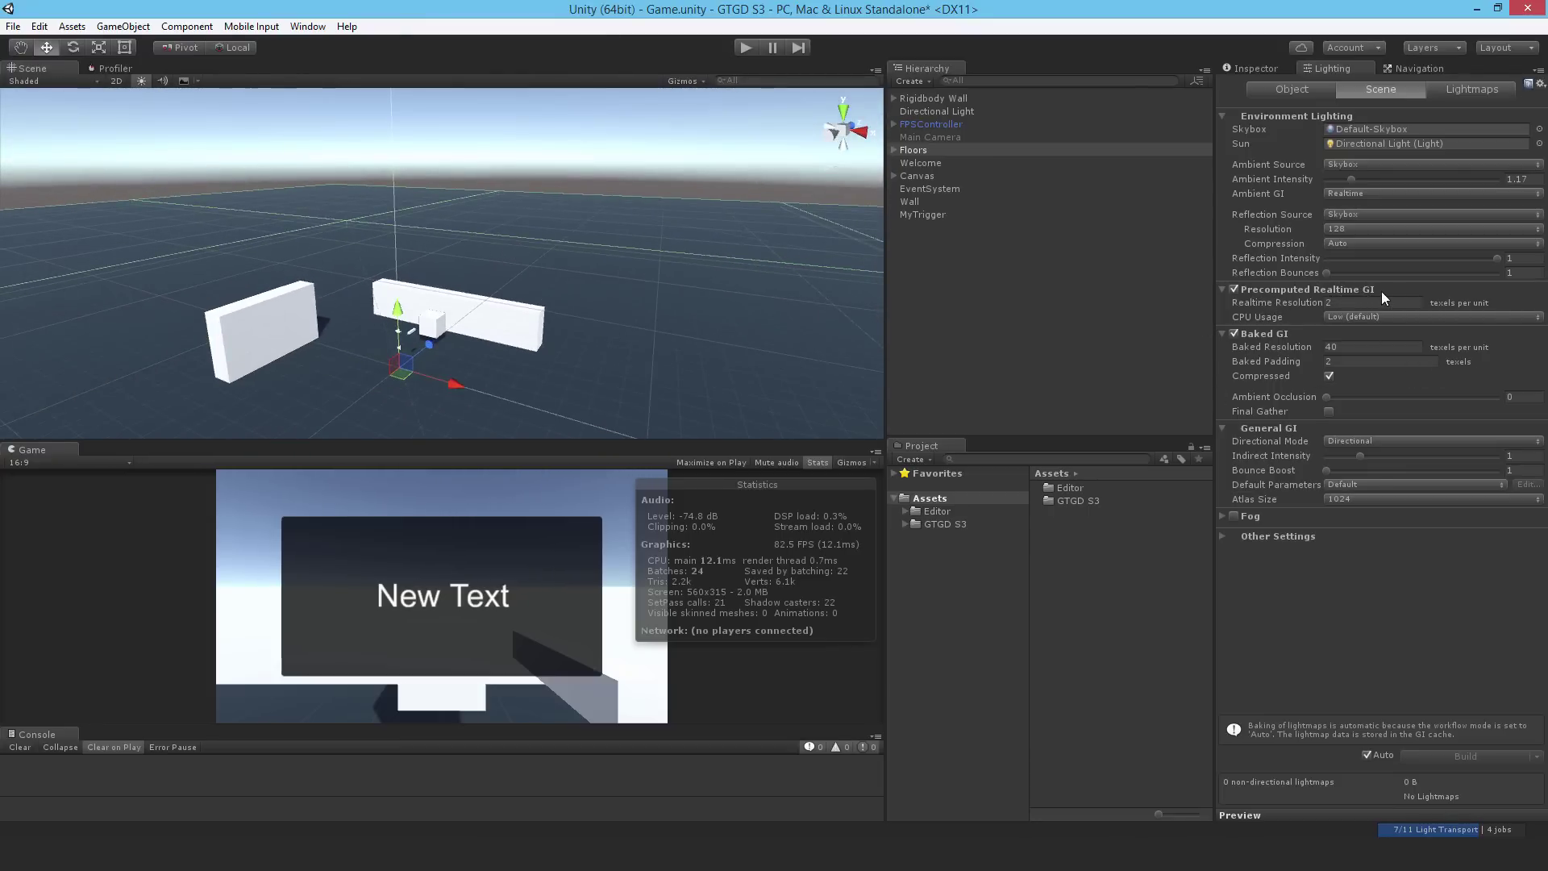
left_click(1336, 304)
type(".1")
key("Return")
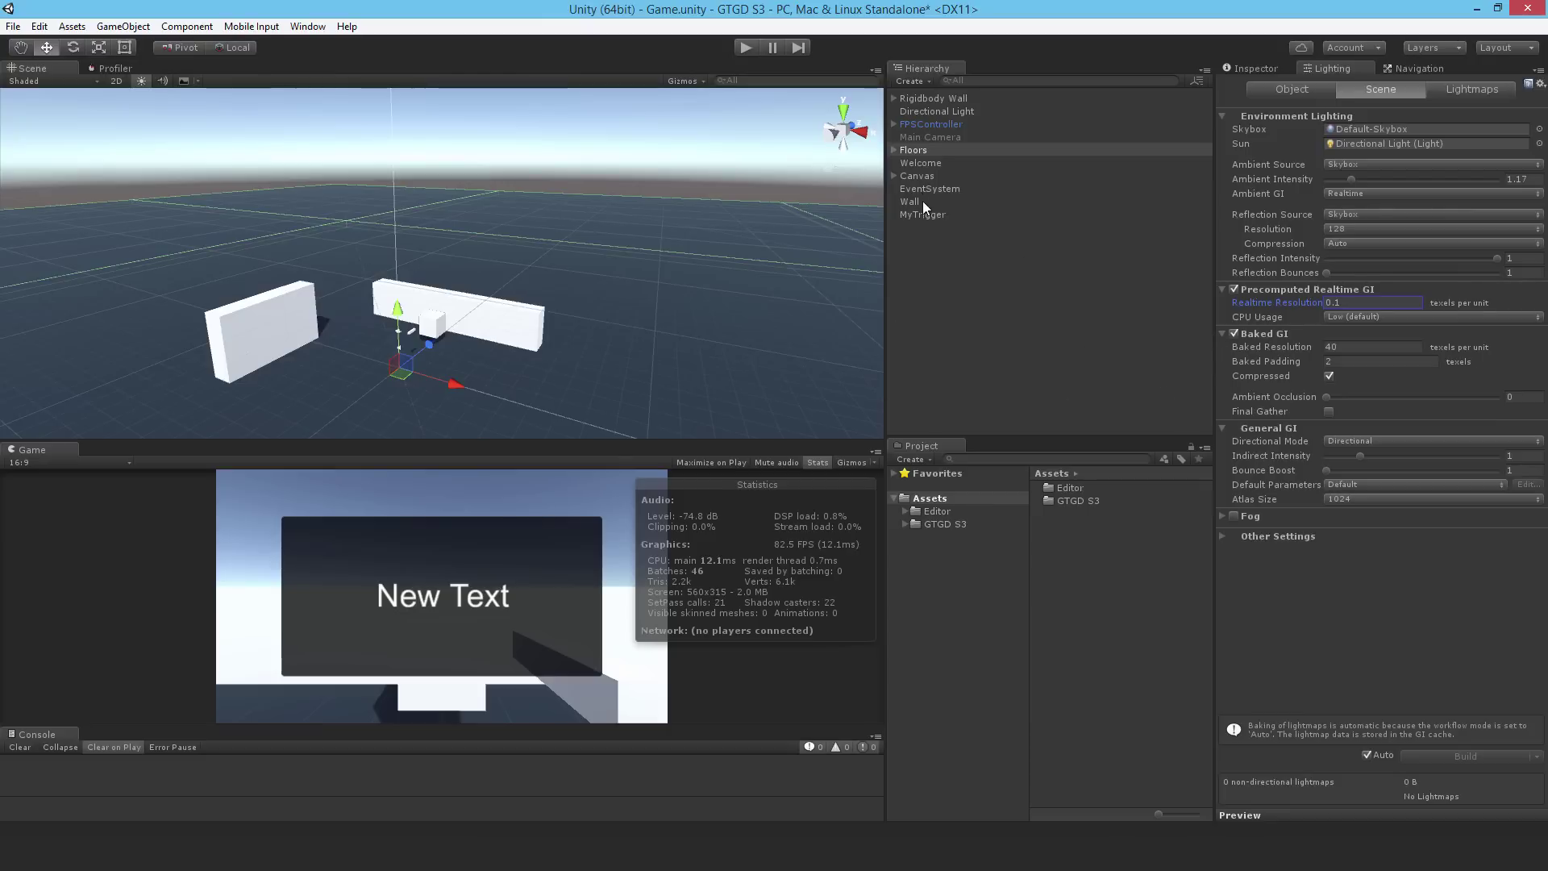
right_click_drag(556, 374, 566, 374)
key("w")
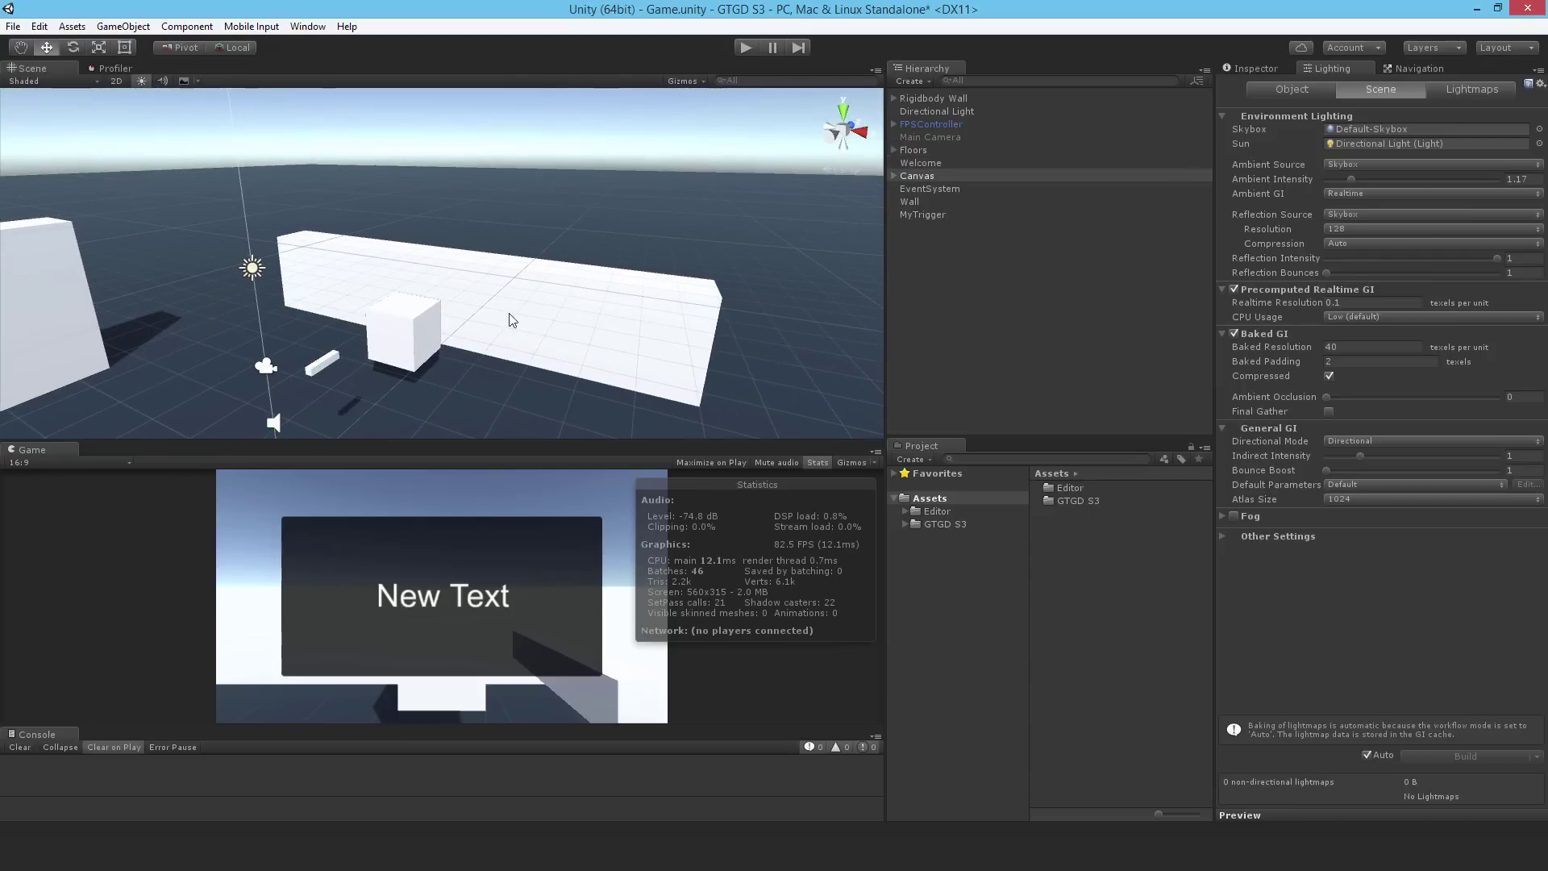
- Mark the long Wall object as Static
left_click(912, 203)
left_click(1253, 69)
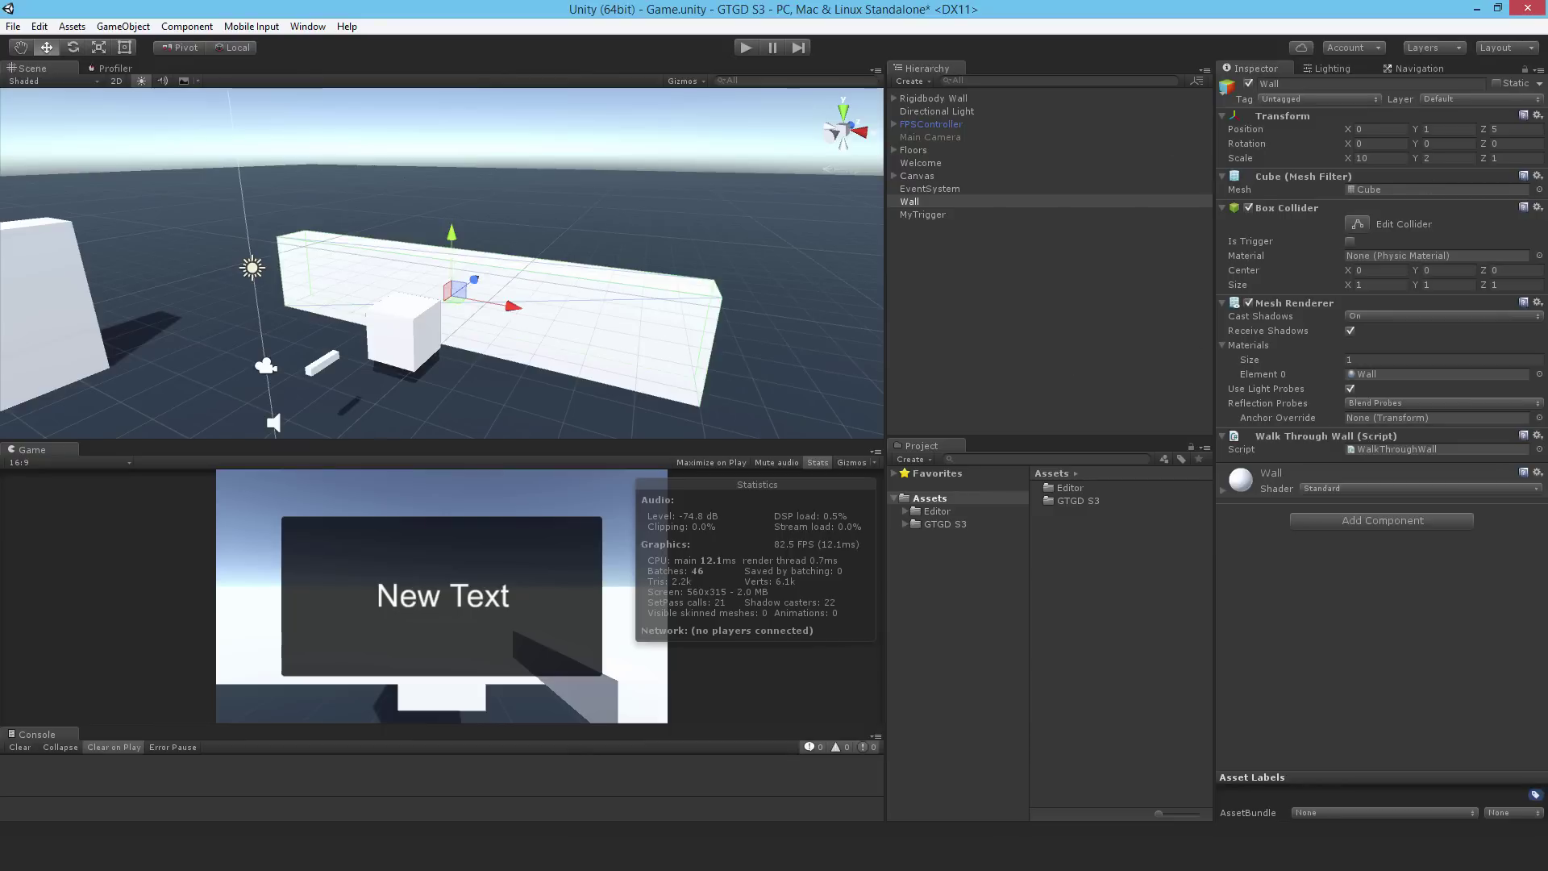
left_click(1497, 83)
left_click_drag(533, 285, 747, 325, "alt")
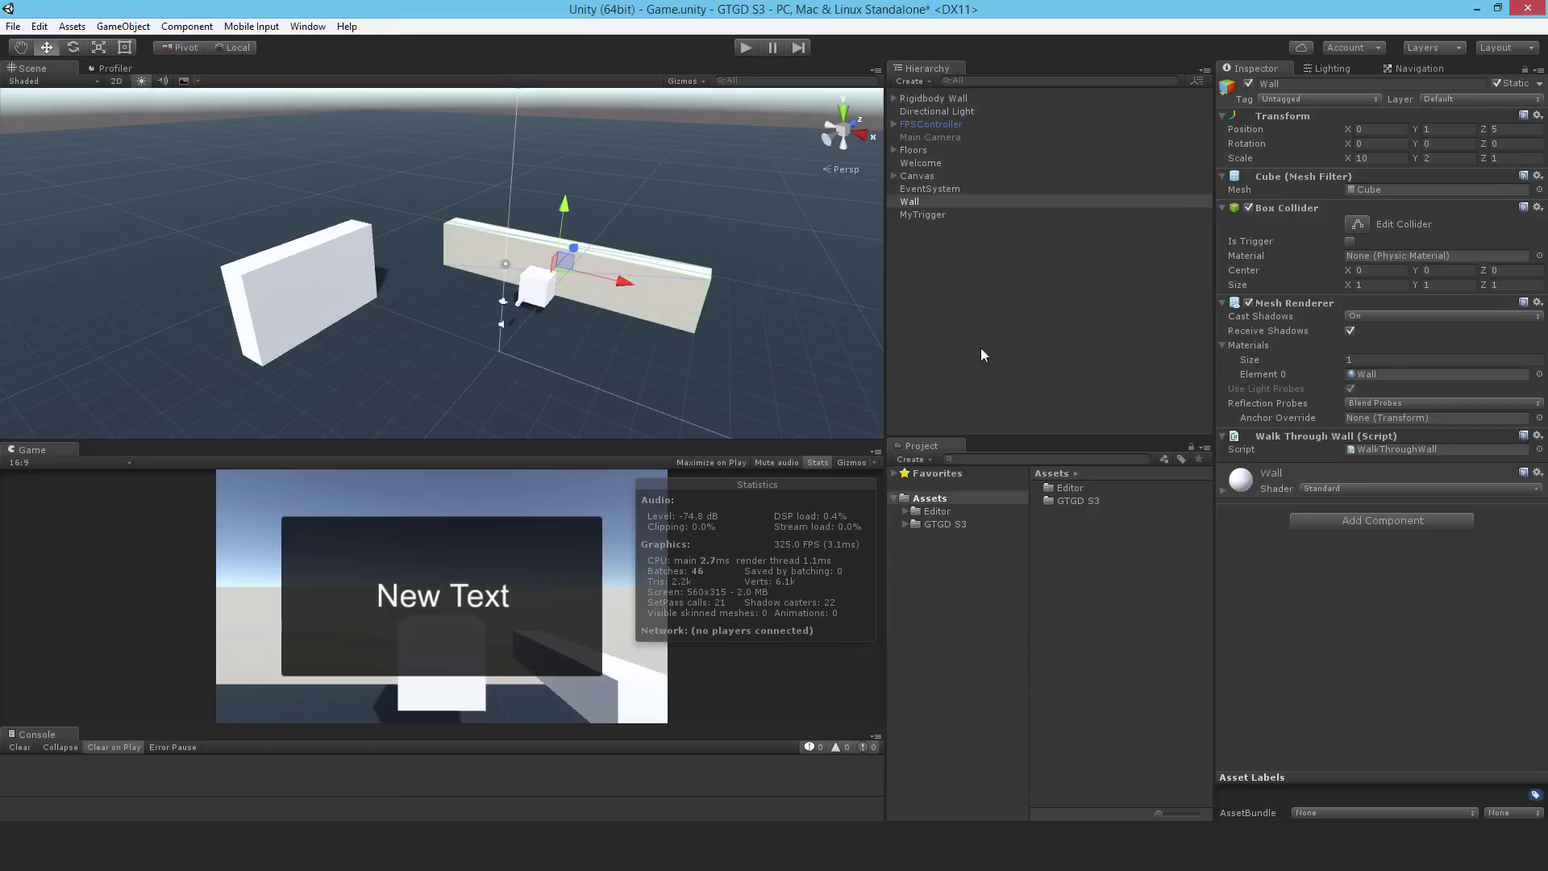
- Frame Rigidbody Wall and inspect the components of its Cube (10) child
left_click(916, 100)
left_click_drag(472, 375, 484, 347, "alt")
key("f")
left_click(894, 97)
left_click(927, 115)
left_click(950, 240)
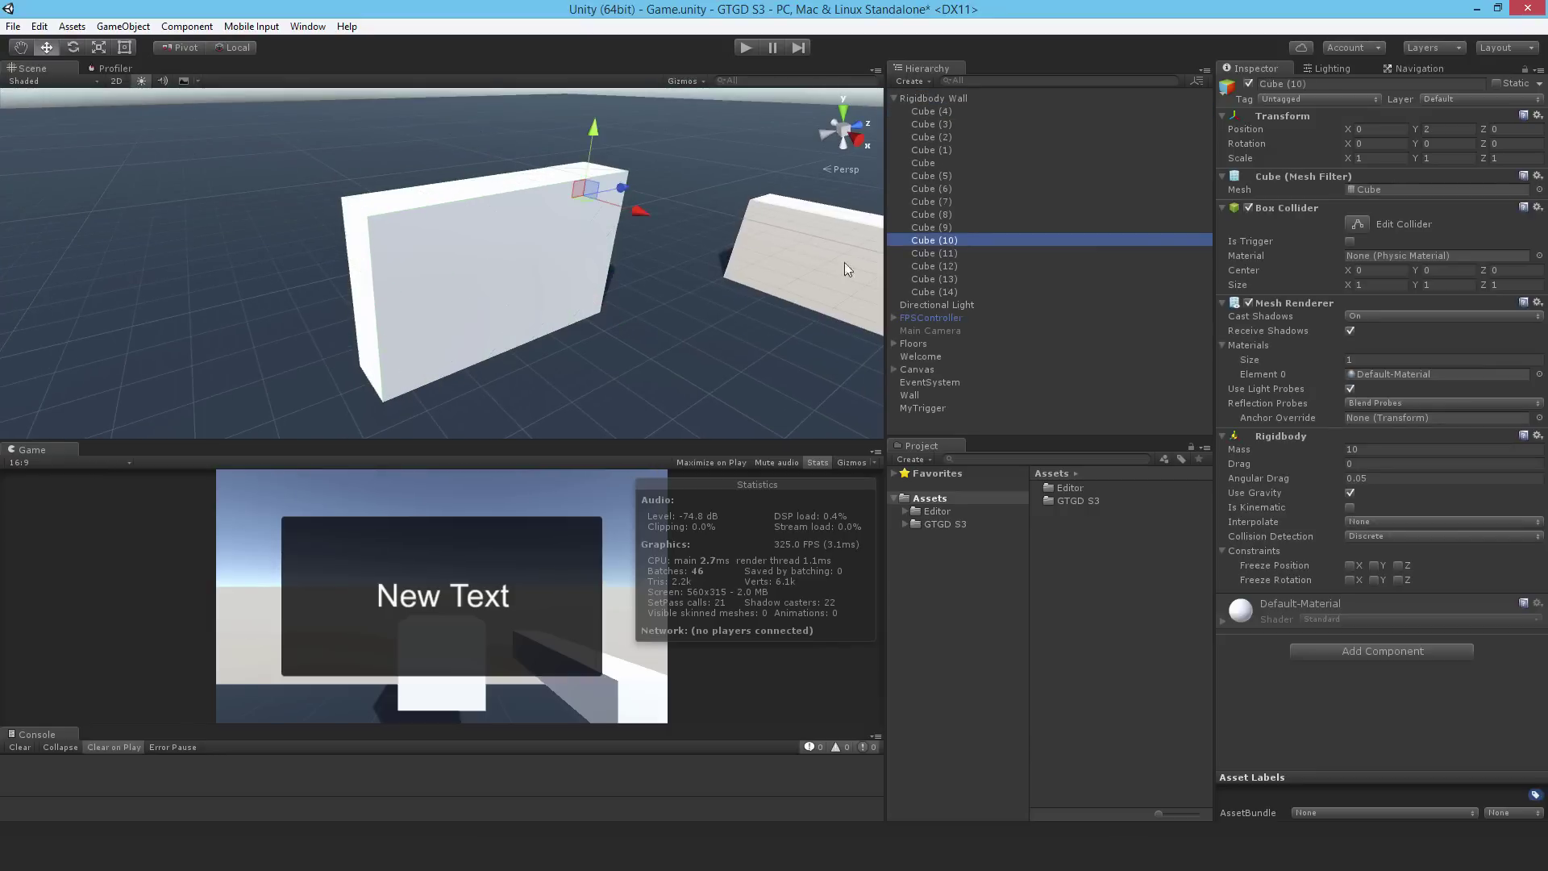
right_click_drag(620, 361, 707, 347)
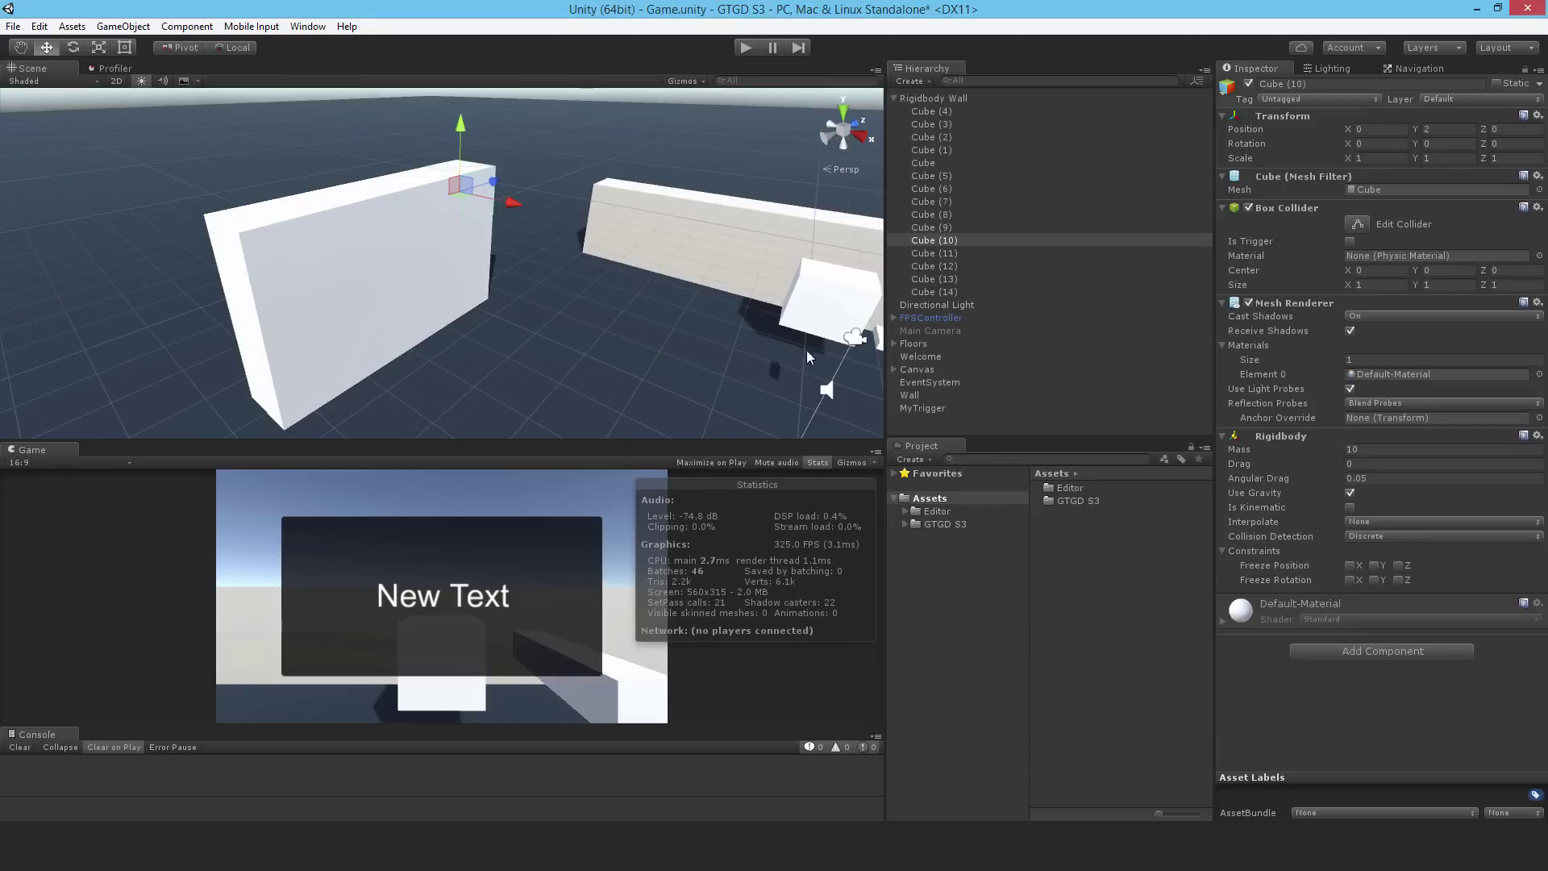
right_click_drag(488, 346, 480, 360)
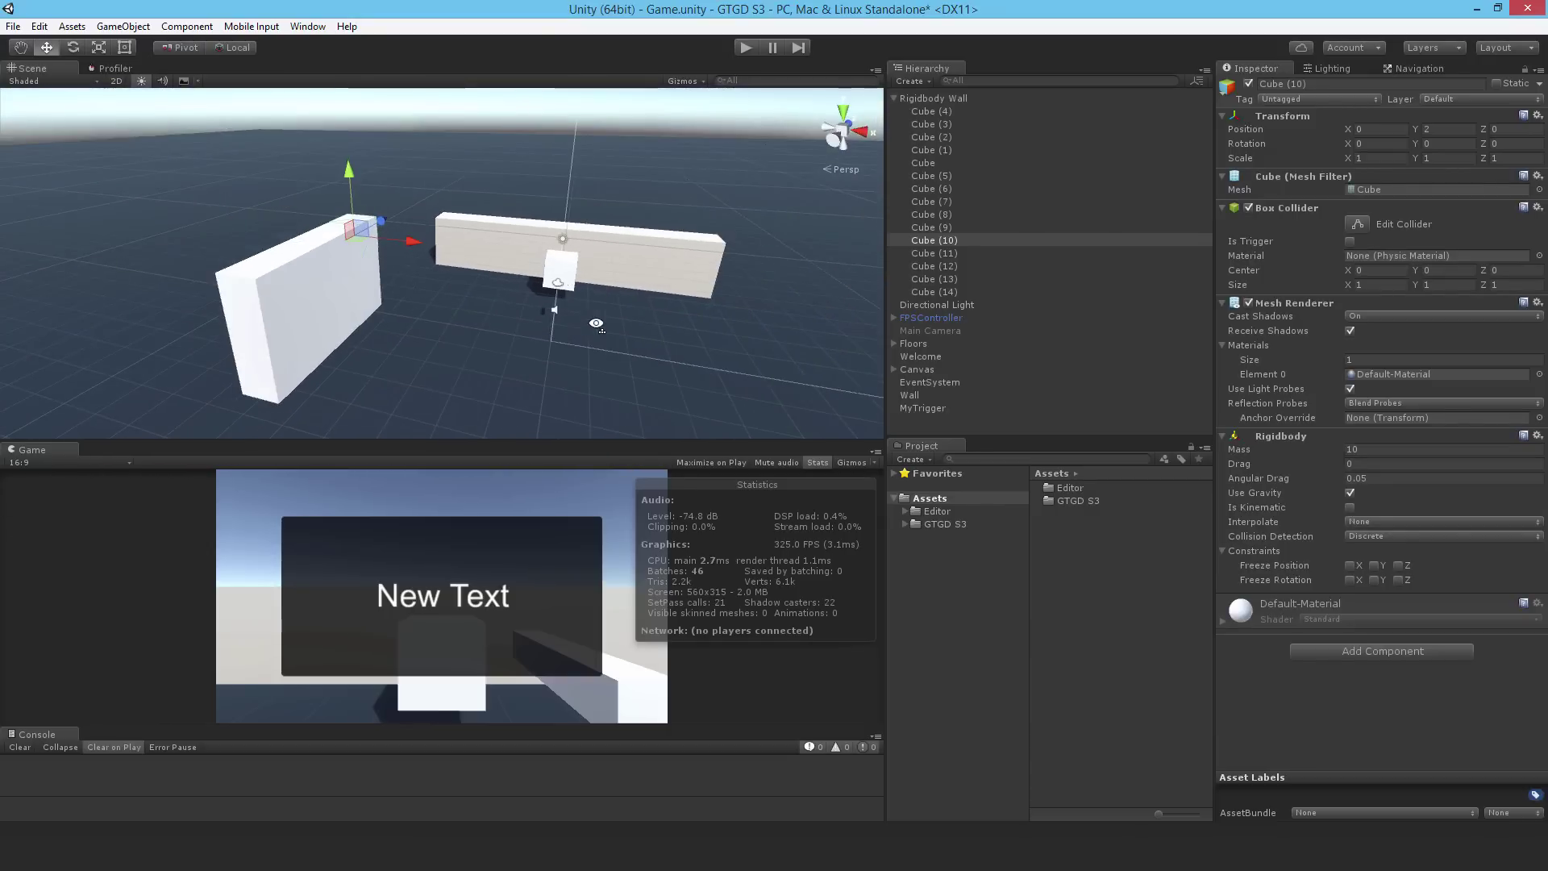
- Collapse and select Rigidbody Wall, then show the Navigation object settings
left_click(899, 96)
left_click(893, 98)
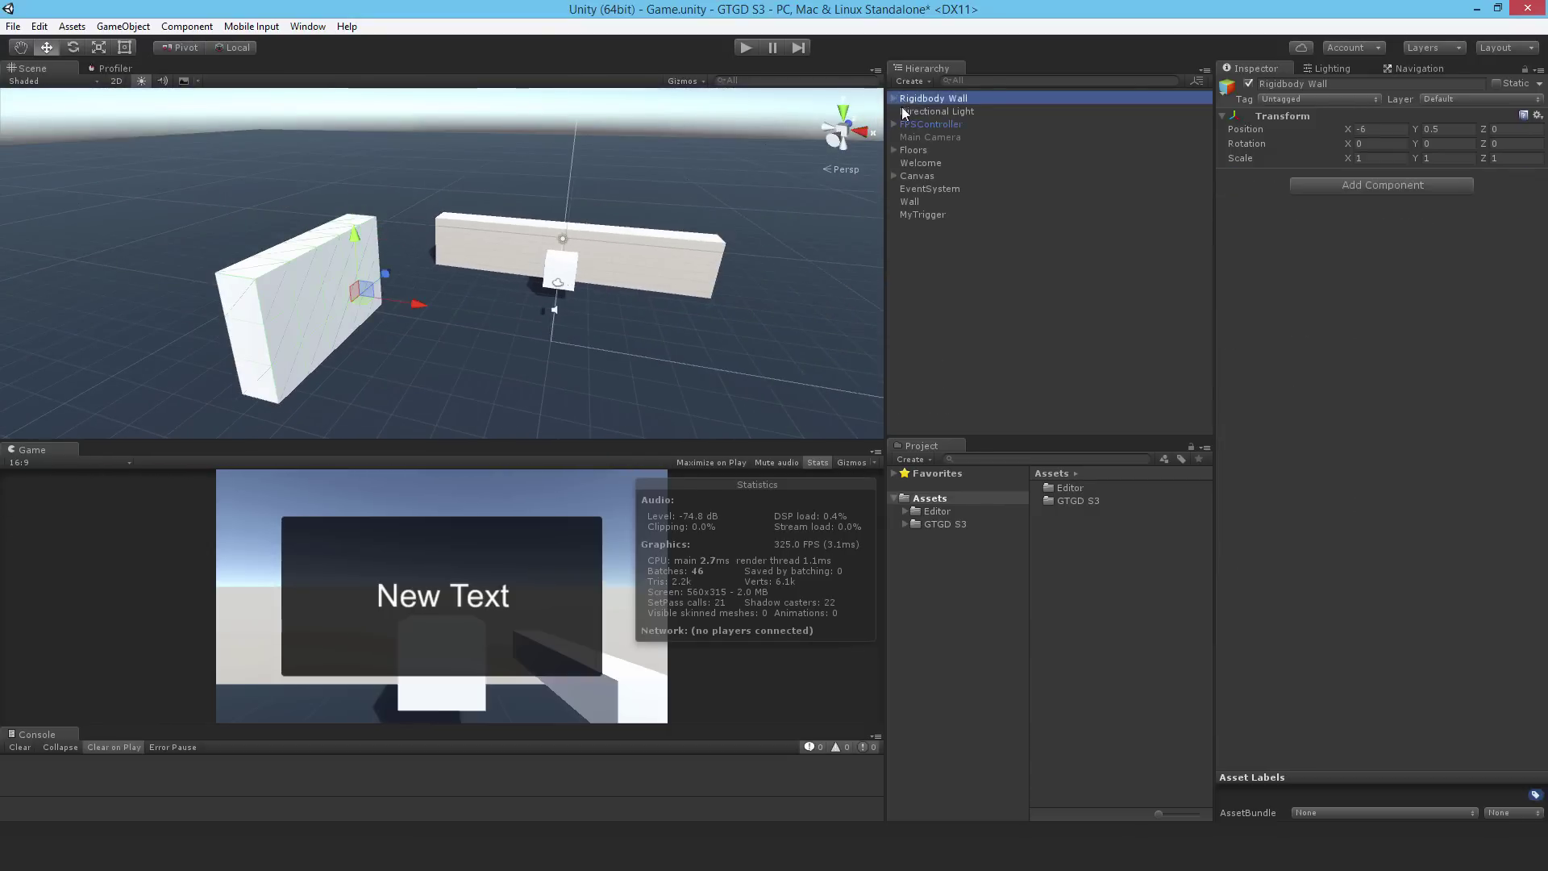
left_click(1111, 321)
left_click(1422, 70)
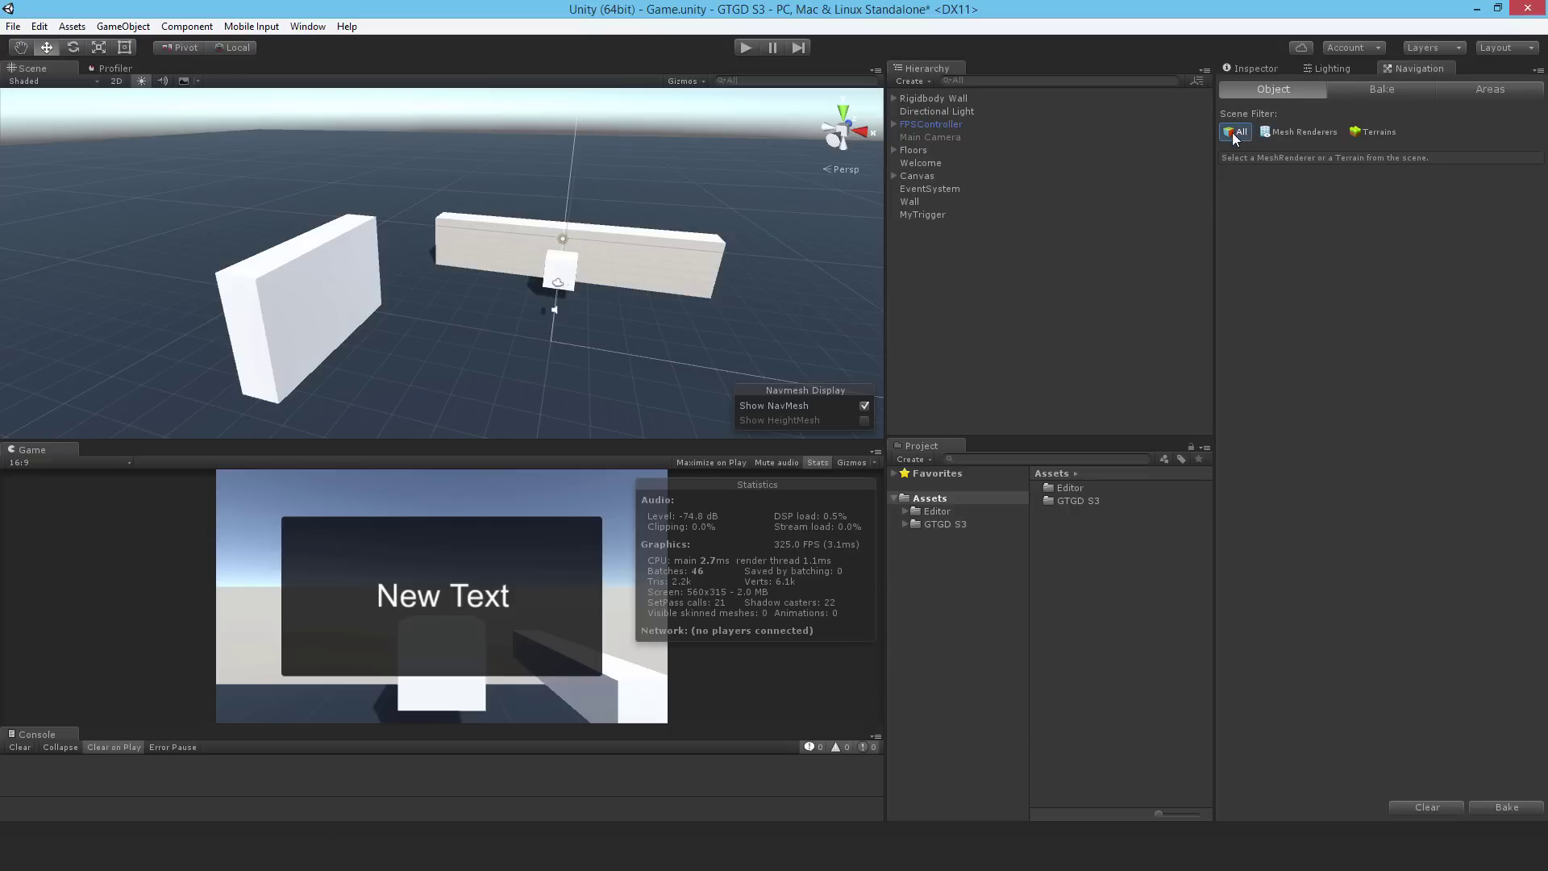
- Bake the scene's navmesh and orbit to inspect it on the floor
left_click(1507, 806)
left_click_drag(592, 348, 376, 396, "alt")
scroll(376, 397, "down", 3)
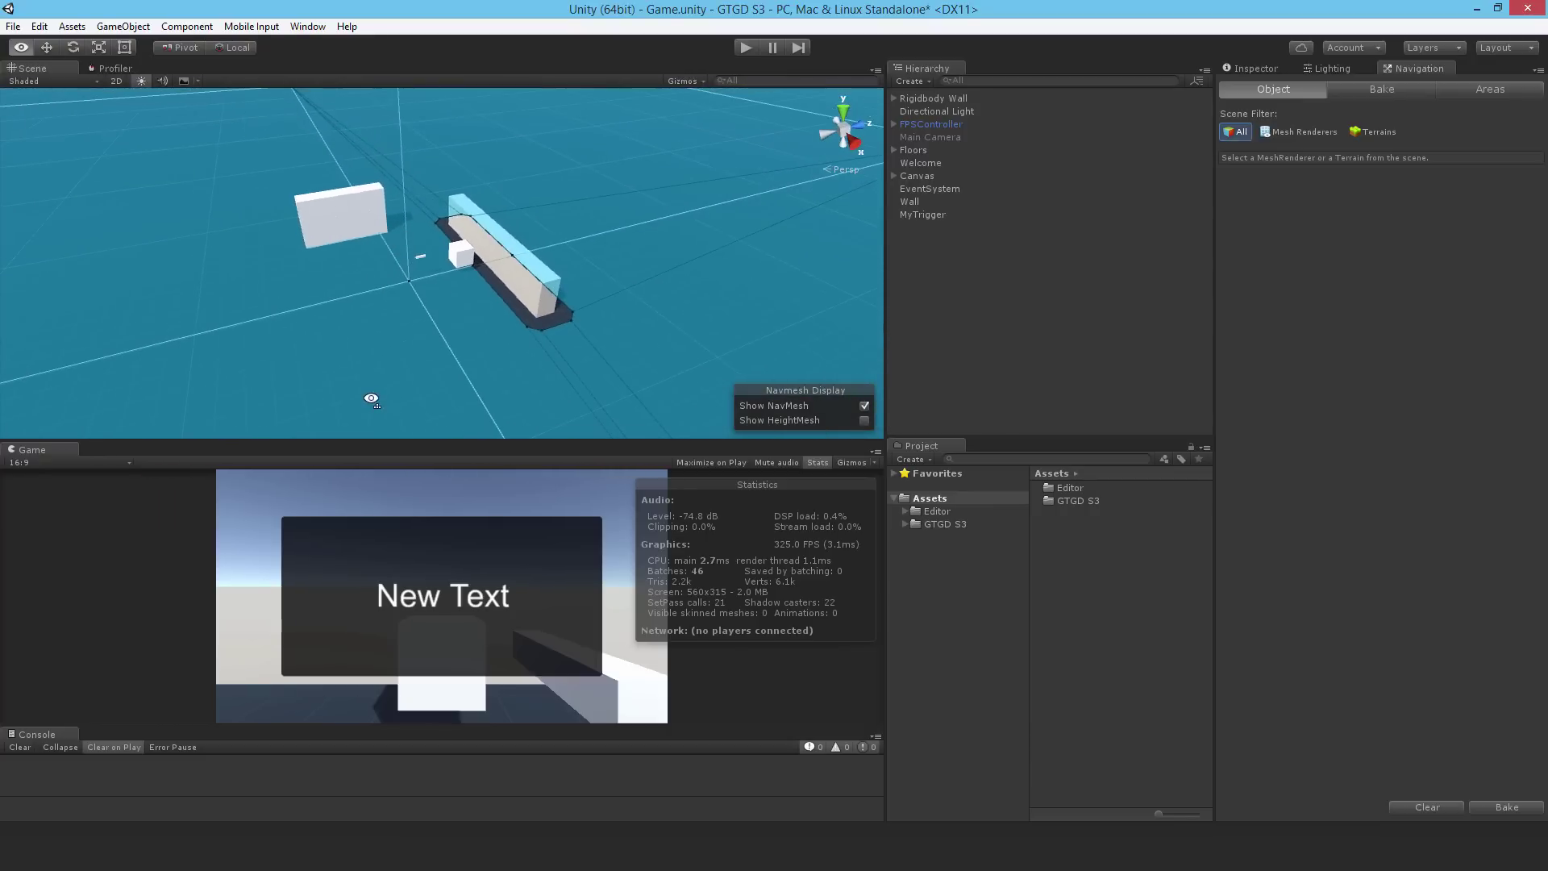
- Review the Bake agent settings (radius 0.7, height 2, slope 45) and clear the navmesh
left_click(1363, 88)
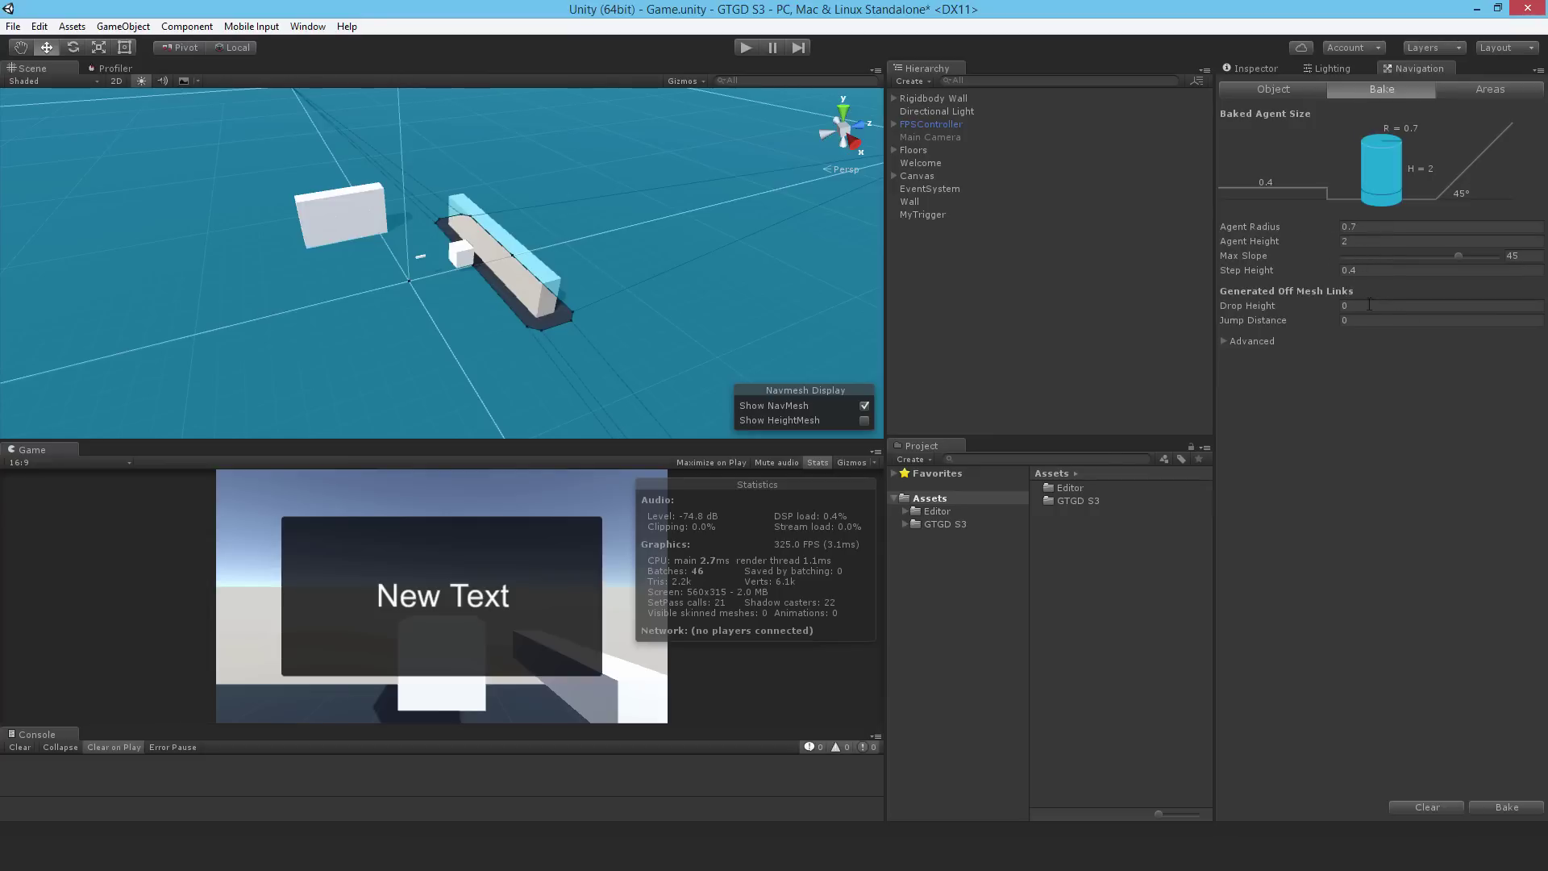
left_click_drag(686, 290, 1148, 263, "alt")
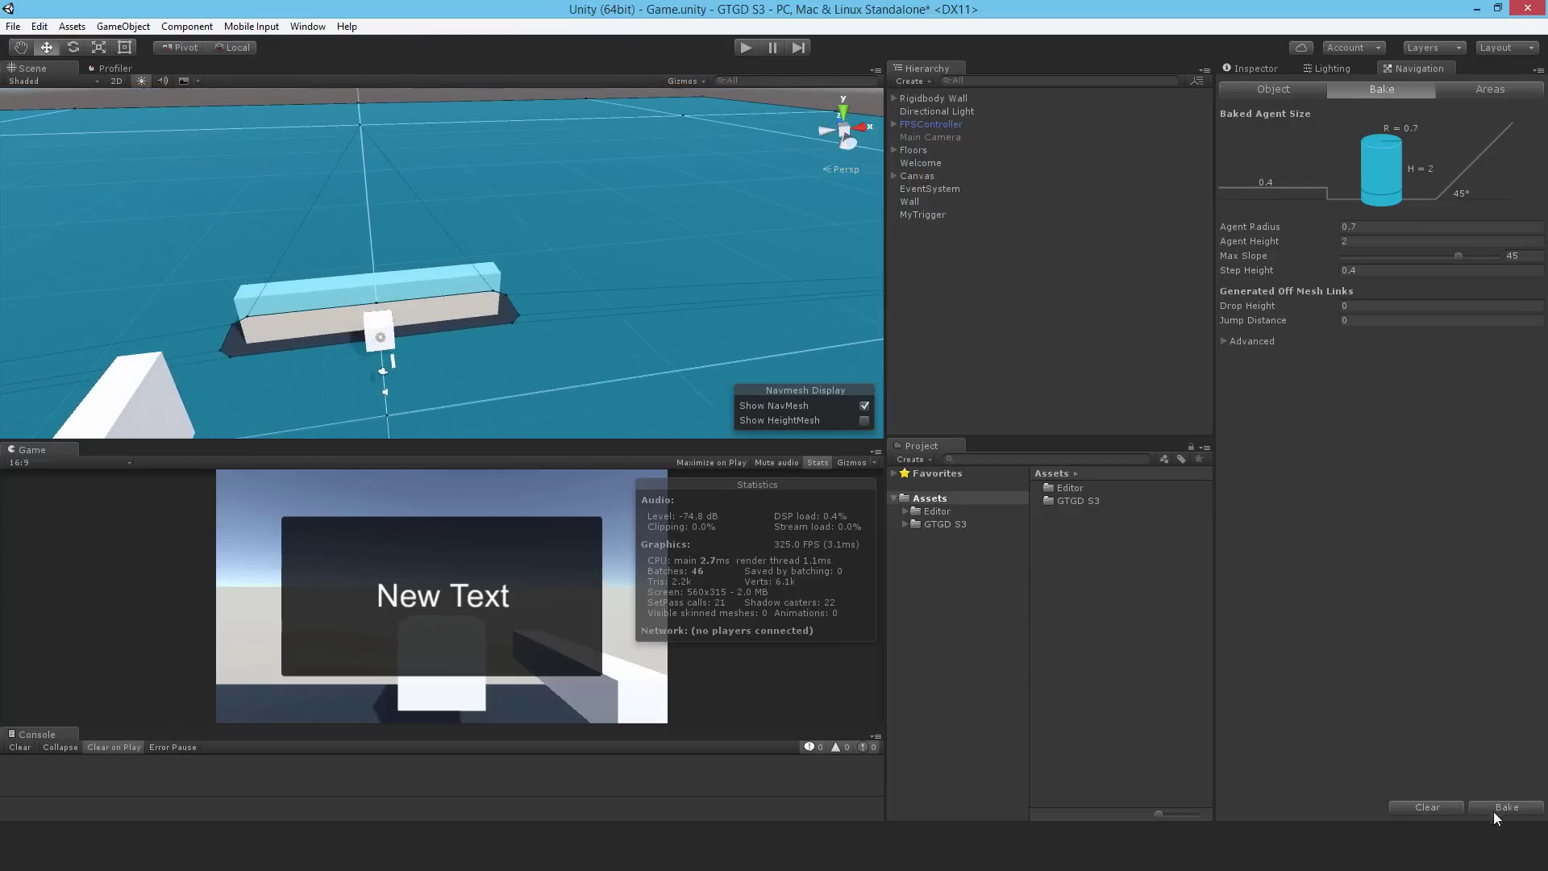
left_click(1422, 807)
left_click_drag(447, 333, 549, 316, "alt")
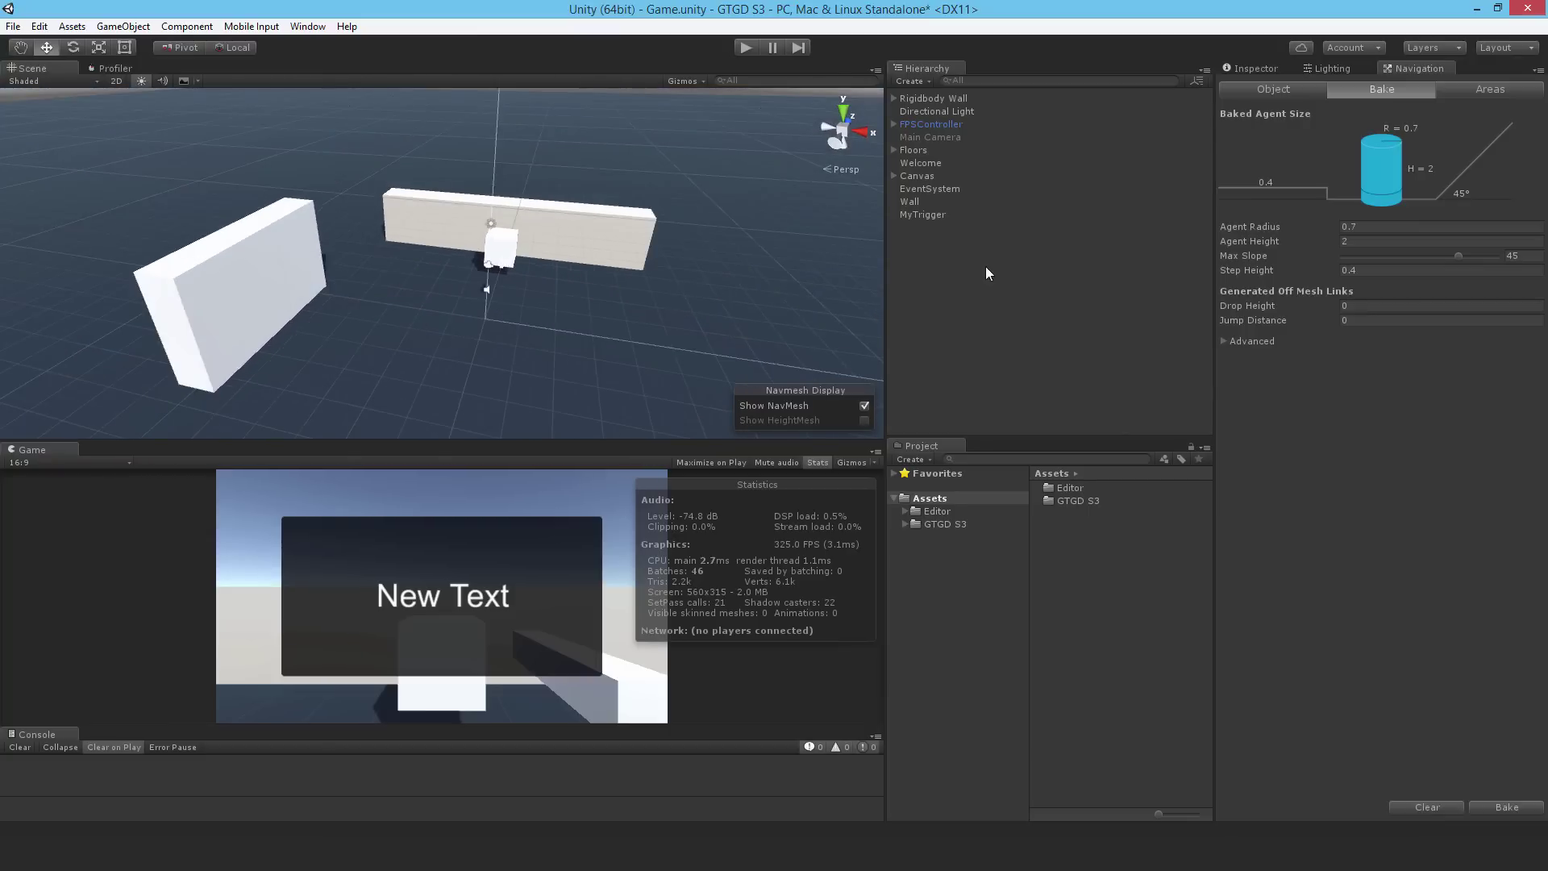
left_click_drag(564, 282, 393, 283, "alt")
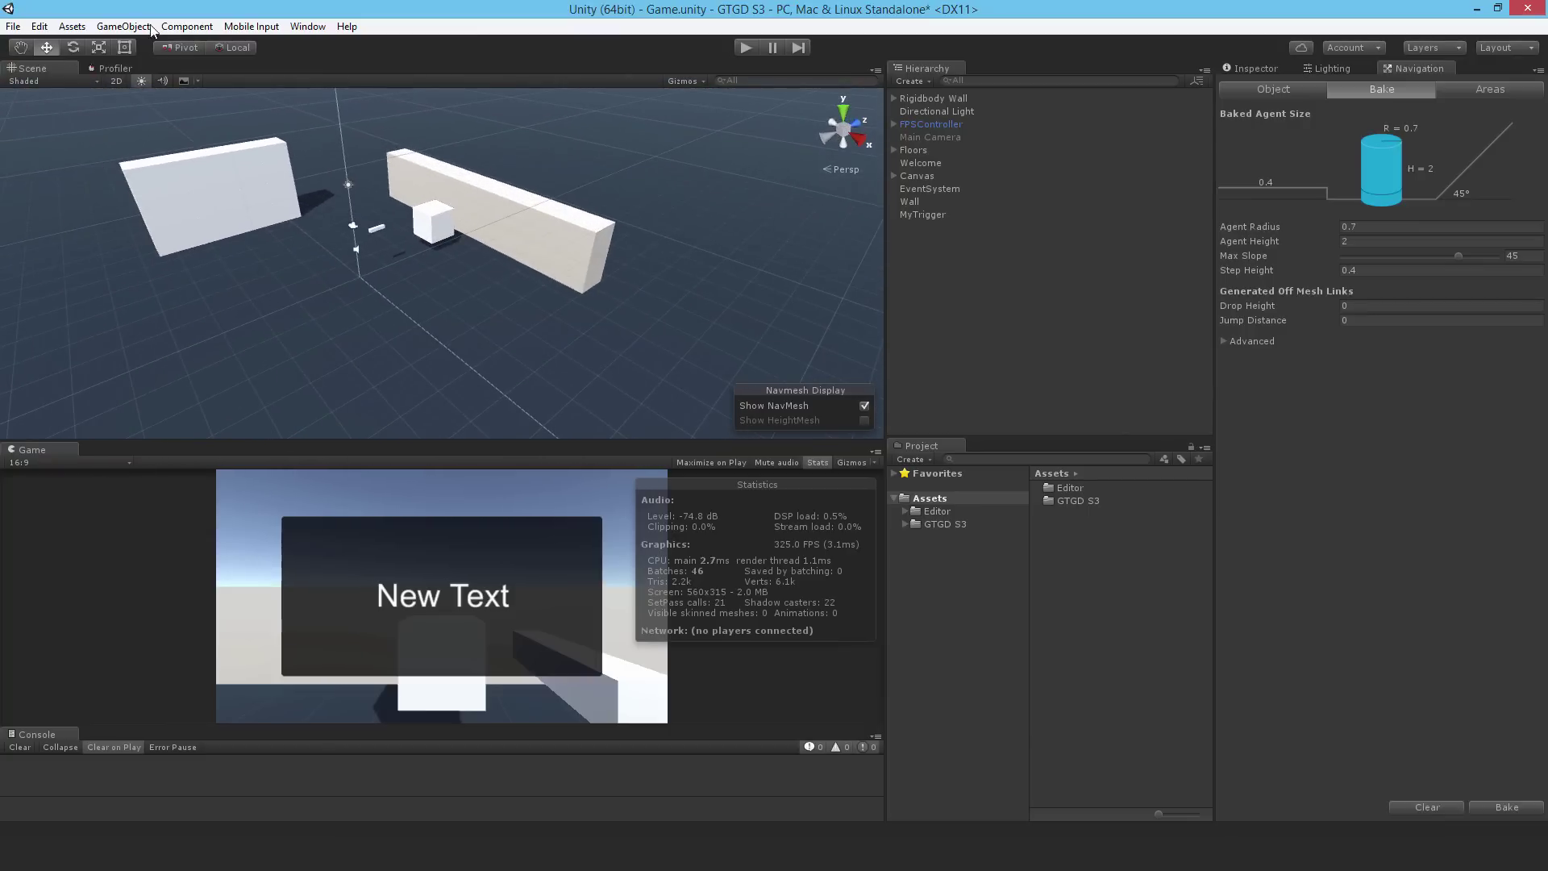
- Create a new 3D Cube and reset its position to the origin
right_click(969, 299)
mouse_move(1048, 450)
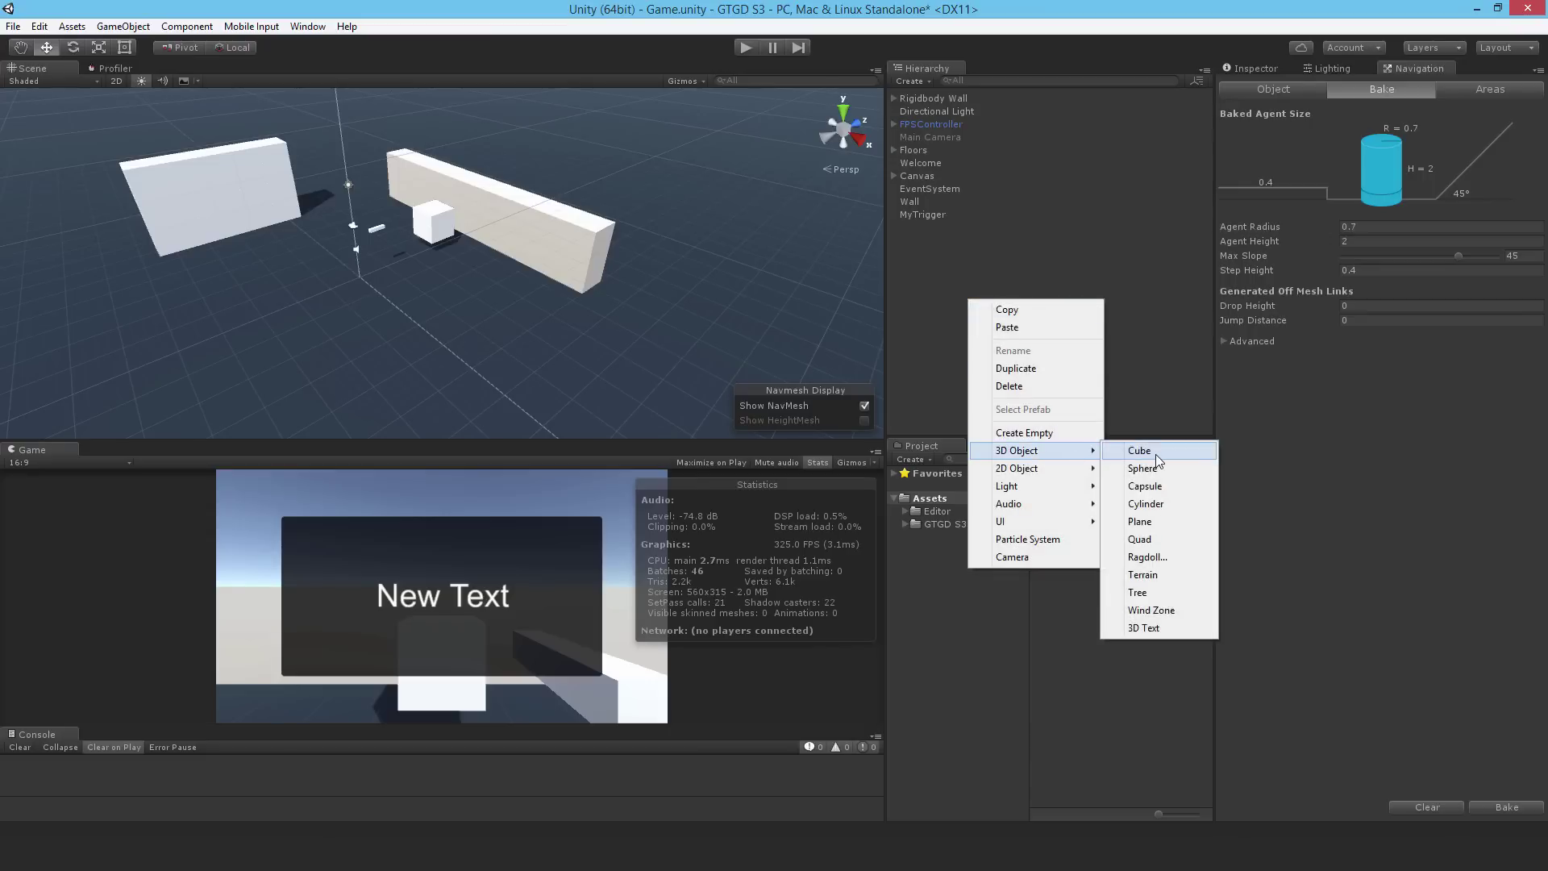
left_click(1155, 453)
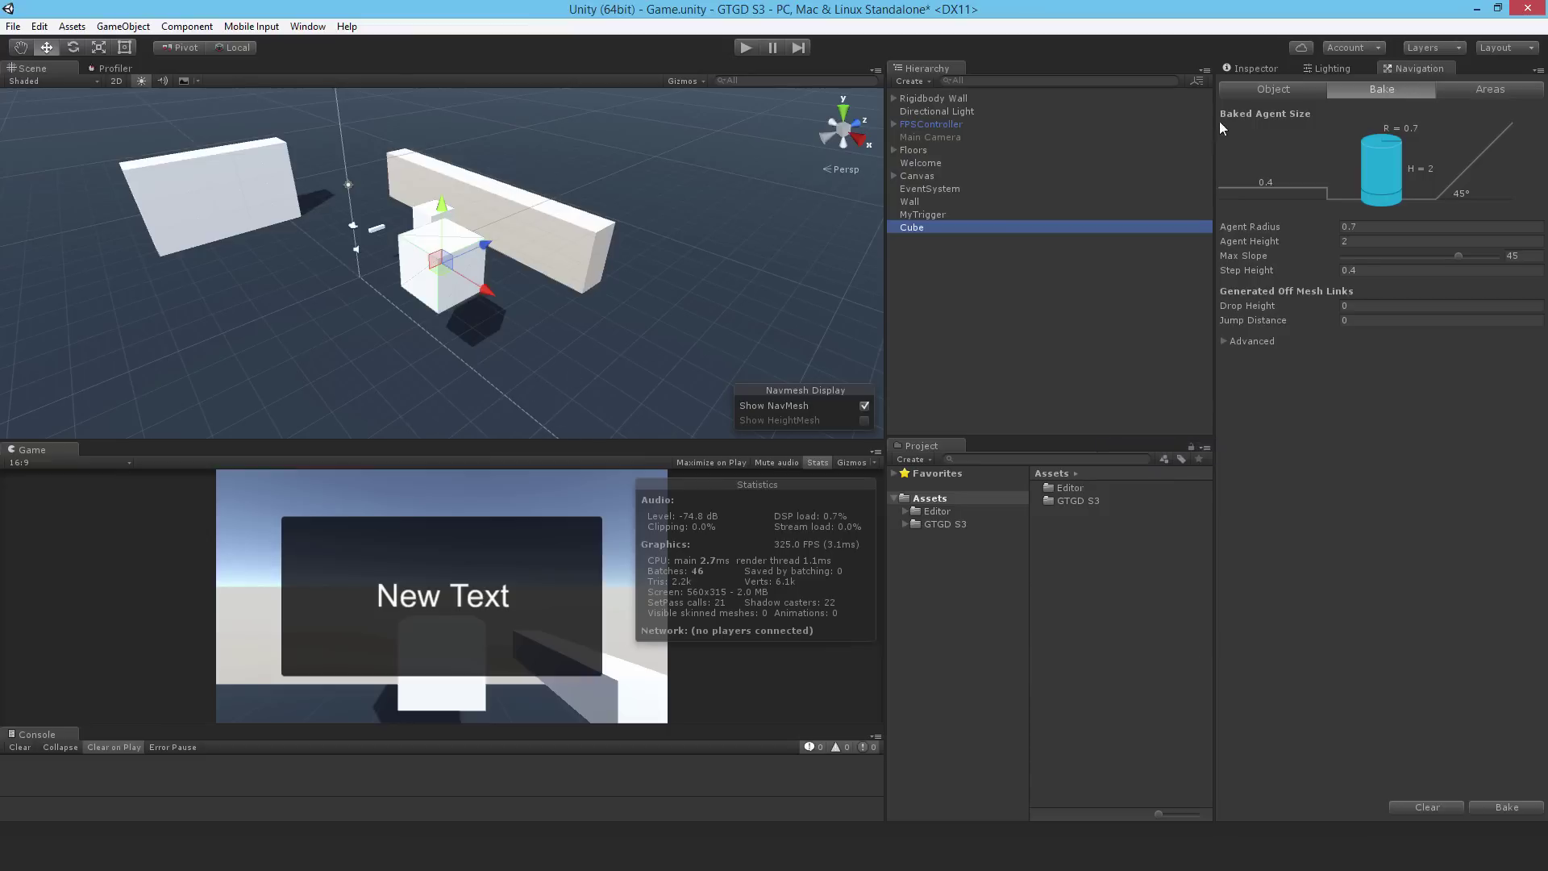
left_click(1253, 69)
left_click(1538, 115)
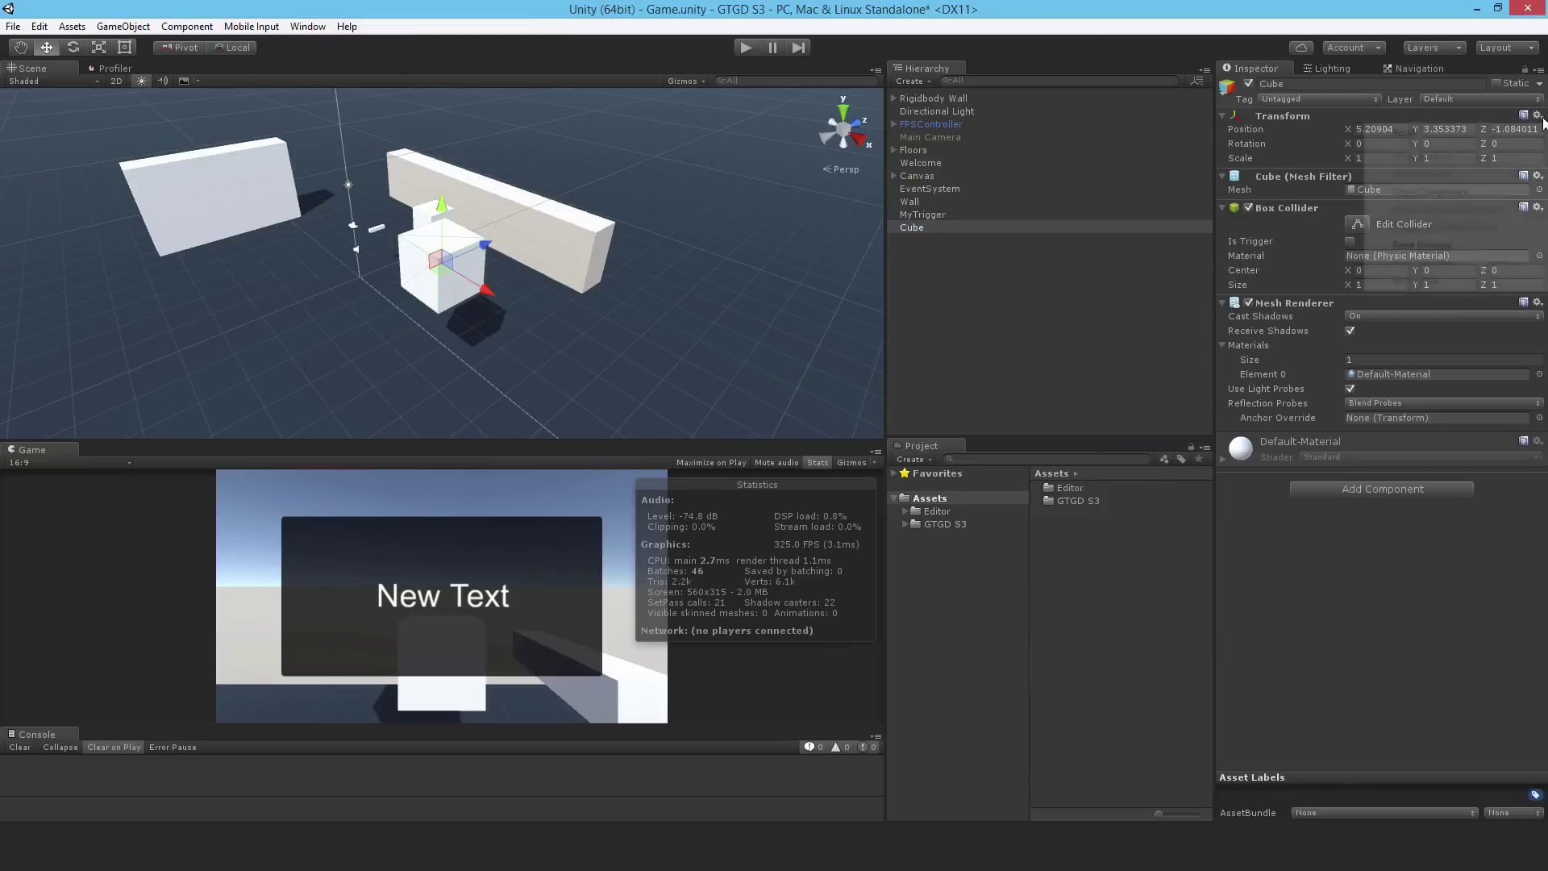
left_click(1436, 245)
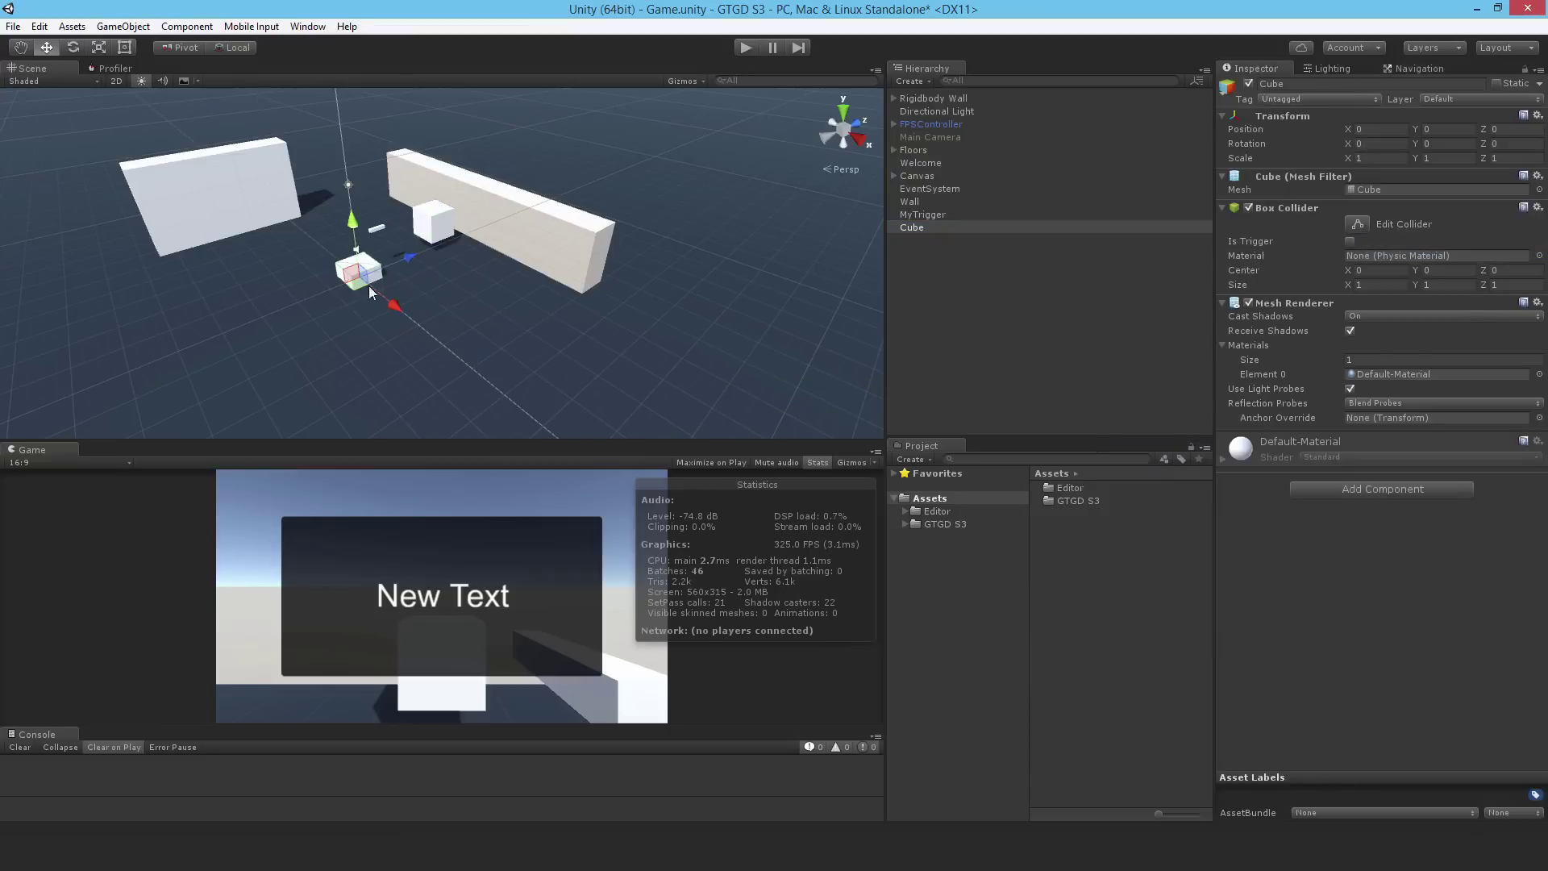
- Move the Cube to X 3 and set its Scale Y to 2
left_click_drag(399, 312, 448, 224)
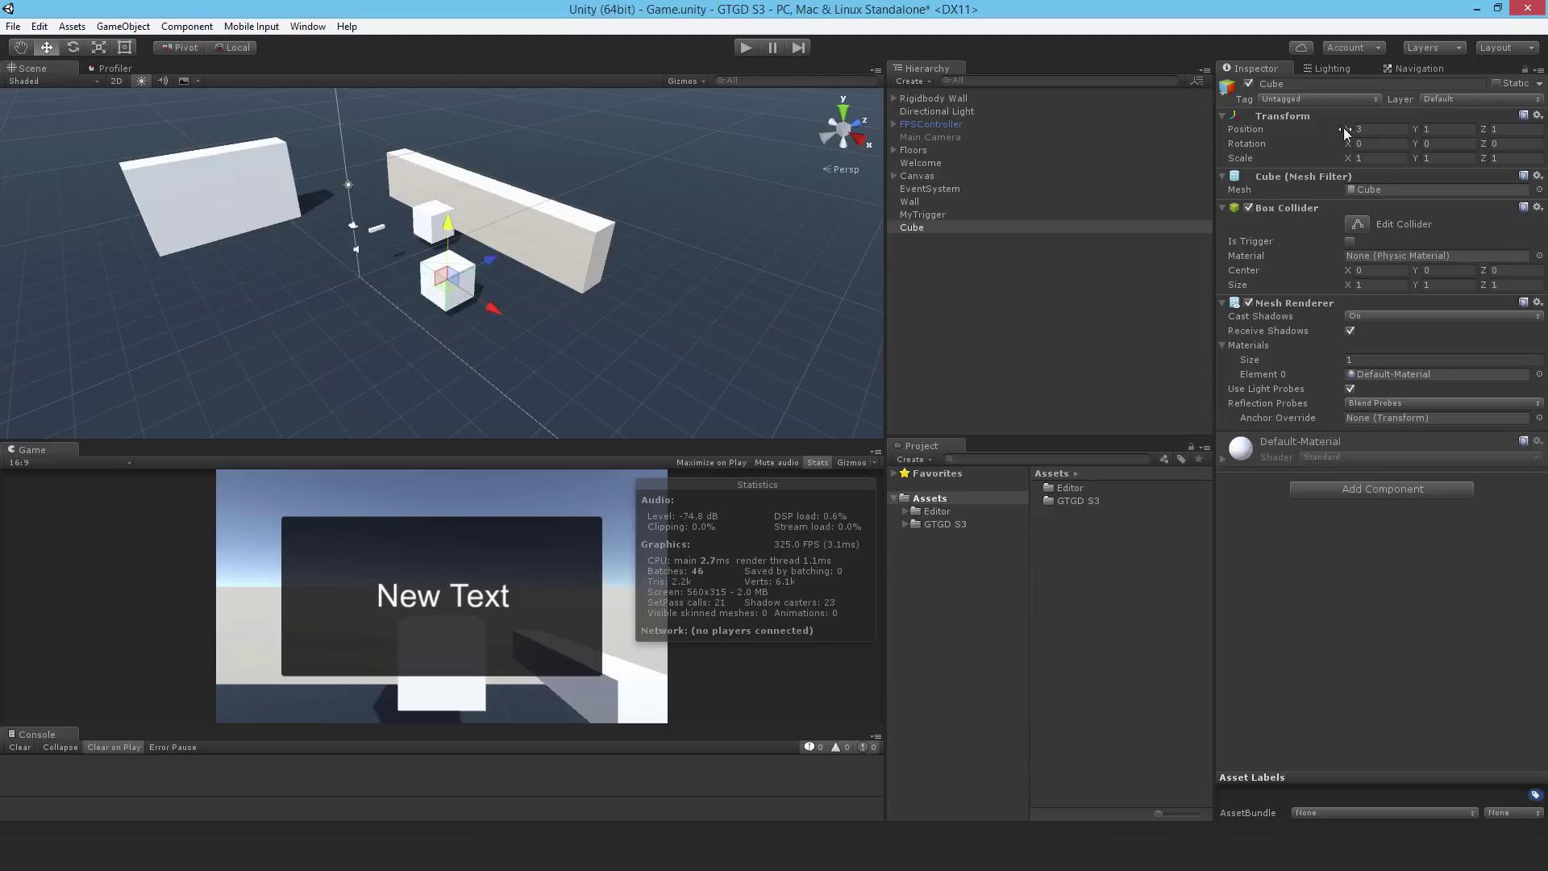
left_click(1450, 158)
type("2")
right_click_drag(589, 303, 642, 281)
- Add a Rigidbody to the Cube and make it kinematic
left_click(1358, 490)
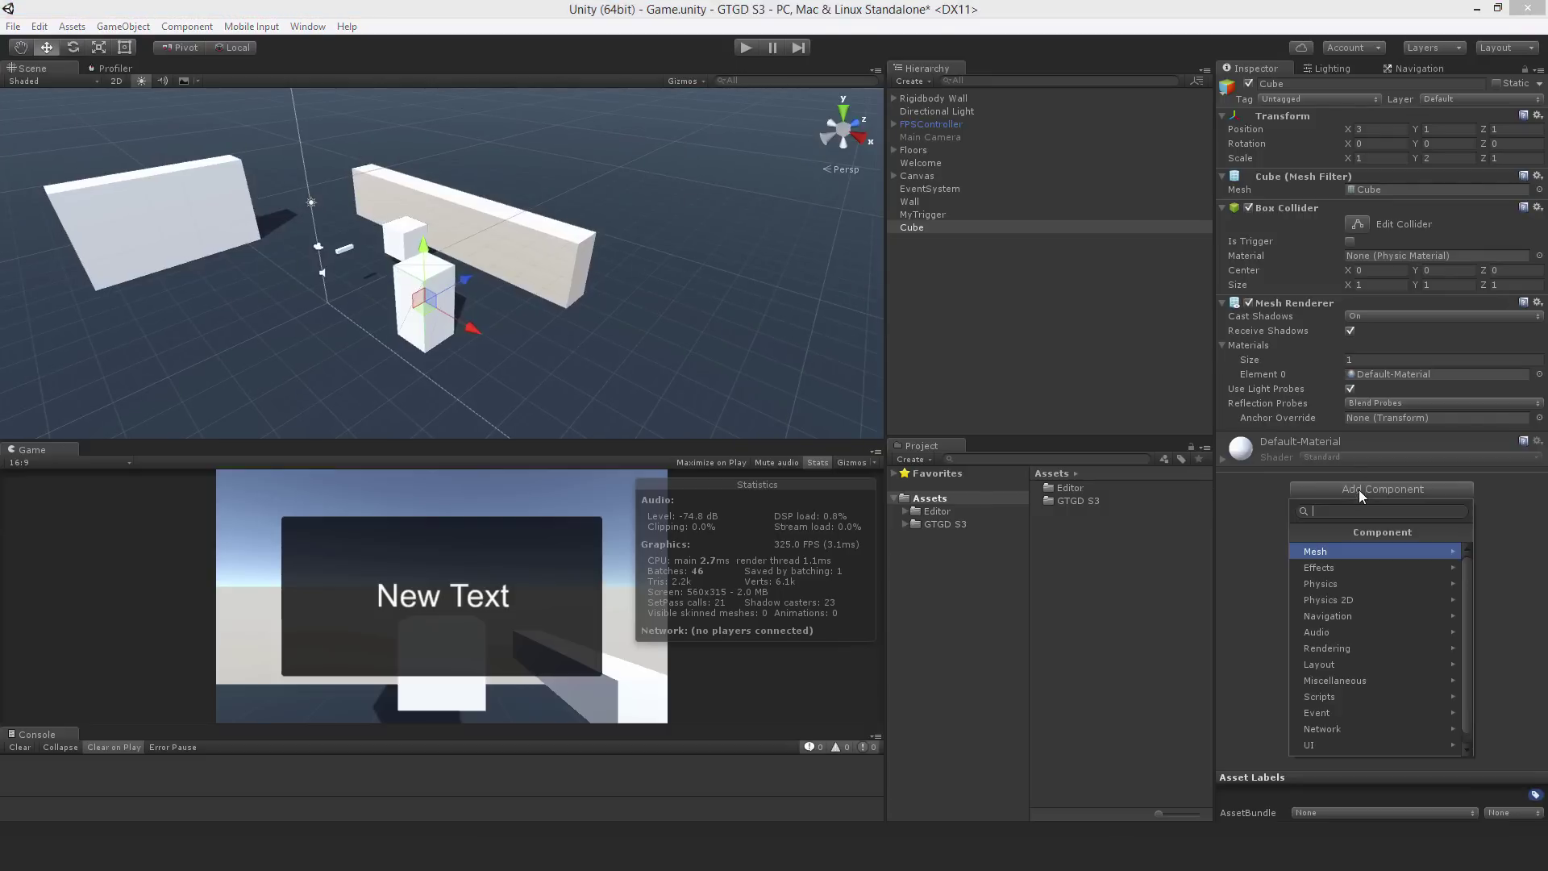
type("riugi")
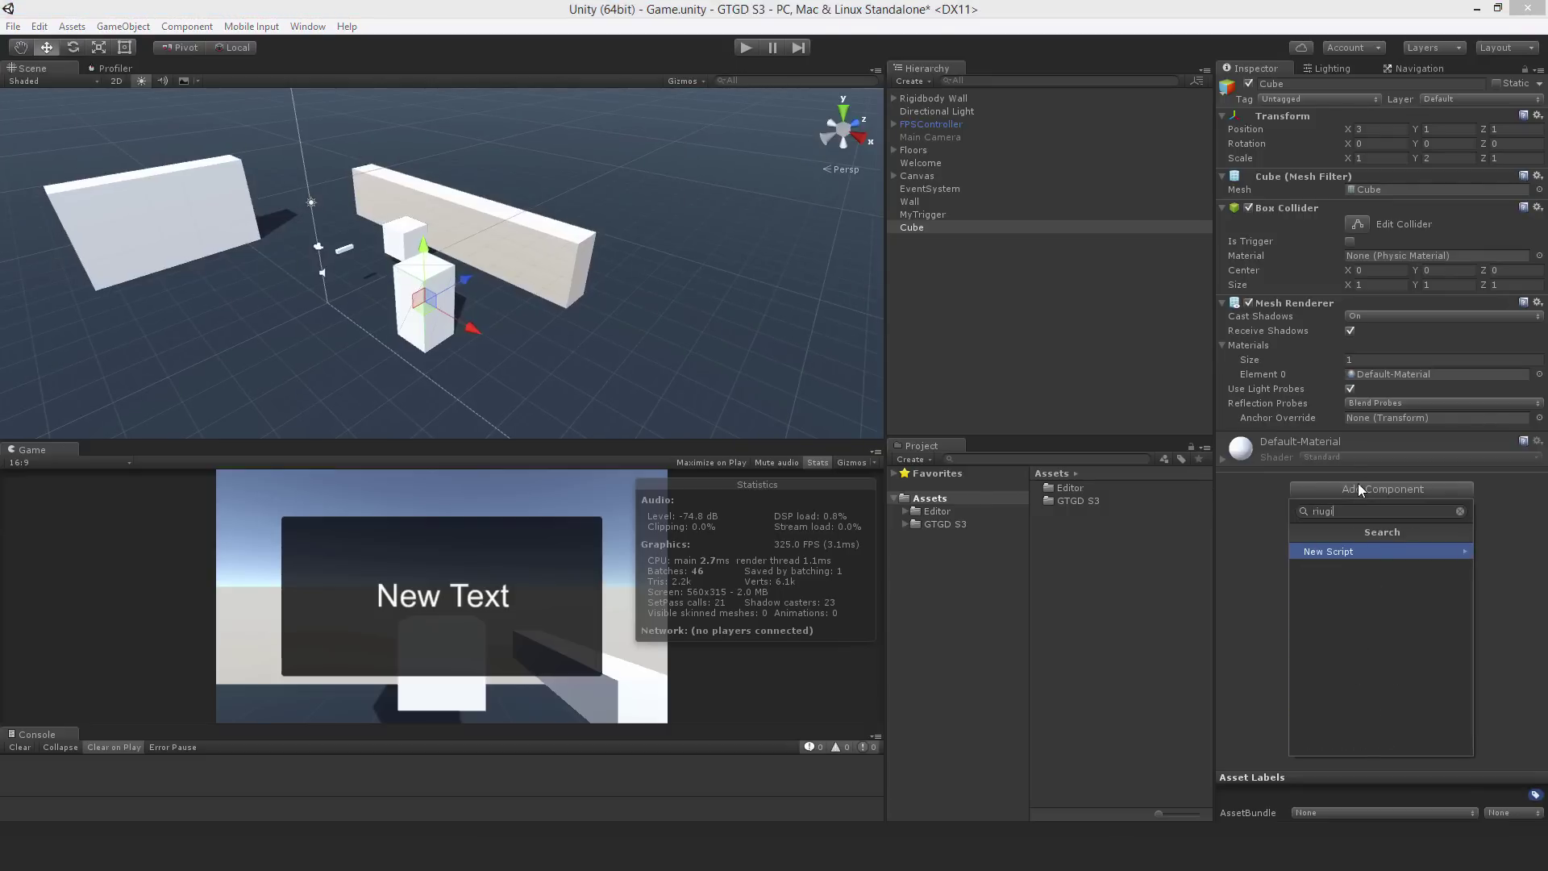
key("BackSpace")
key("BackSpace")
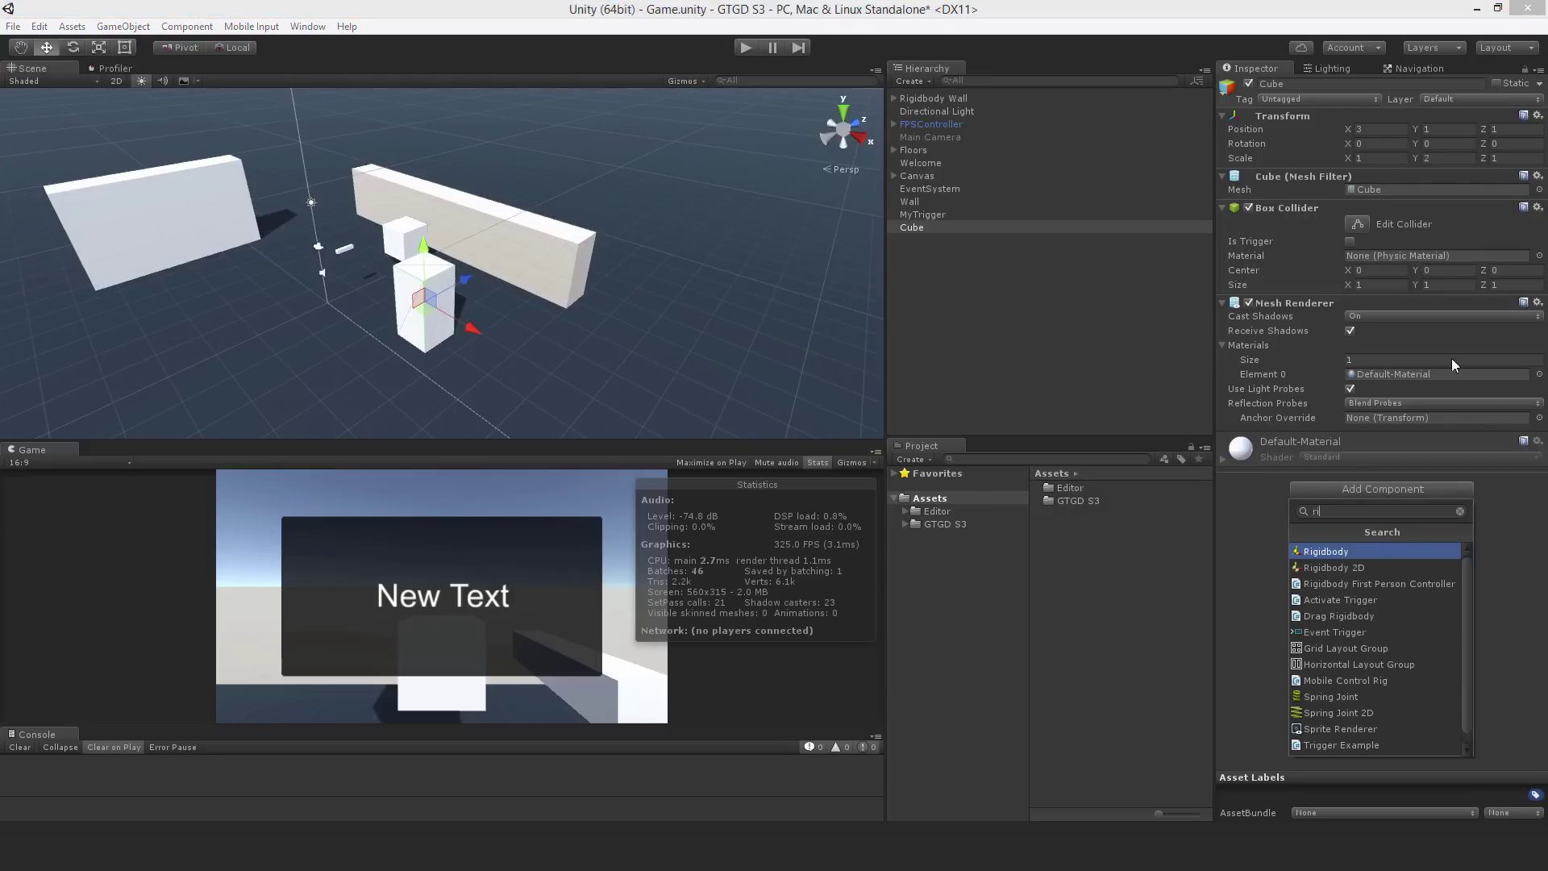
left_click(1331, 552)
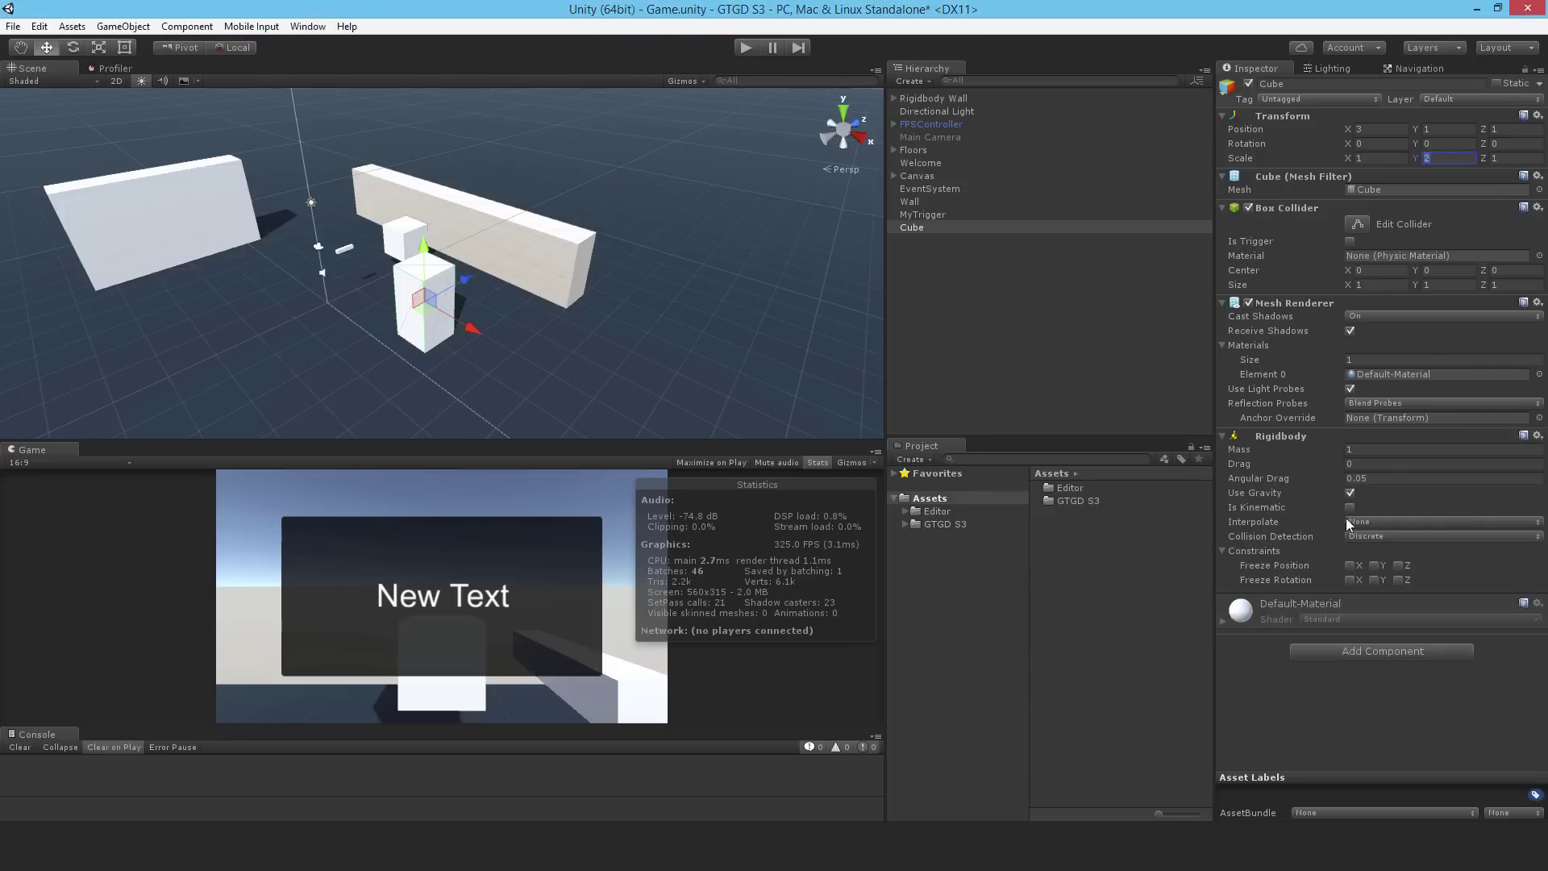
left_click(1350, 508)
- Add a Nav Mesh Agent component to the Cube via the 'navm' search
left_click(1344, 650)
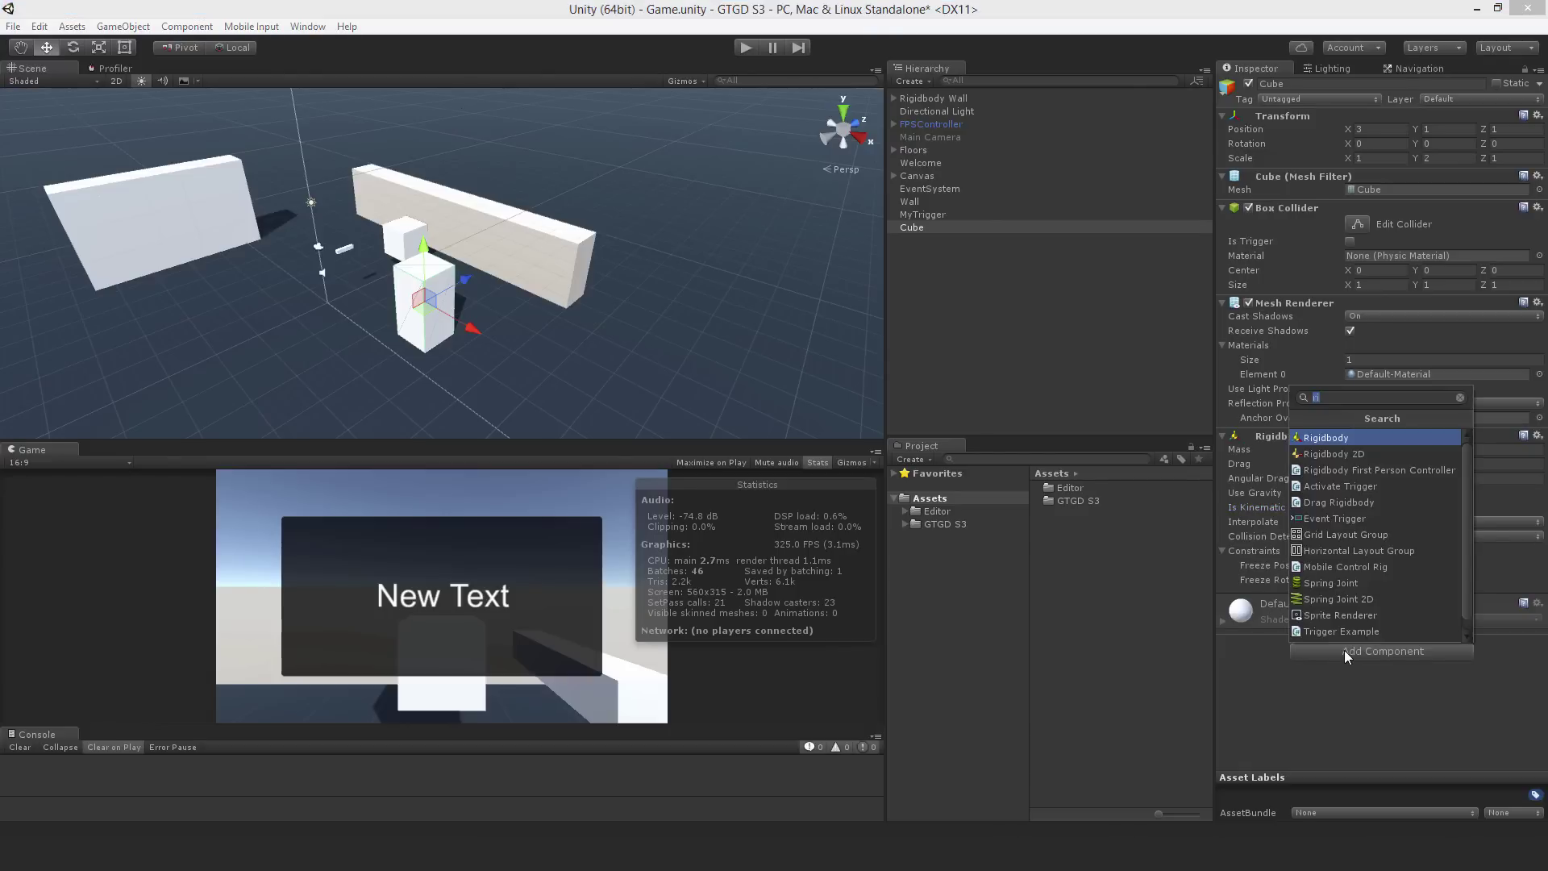
type("navm")
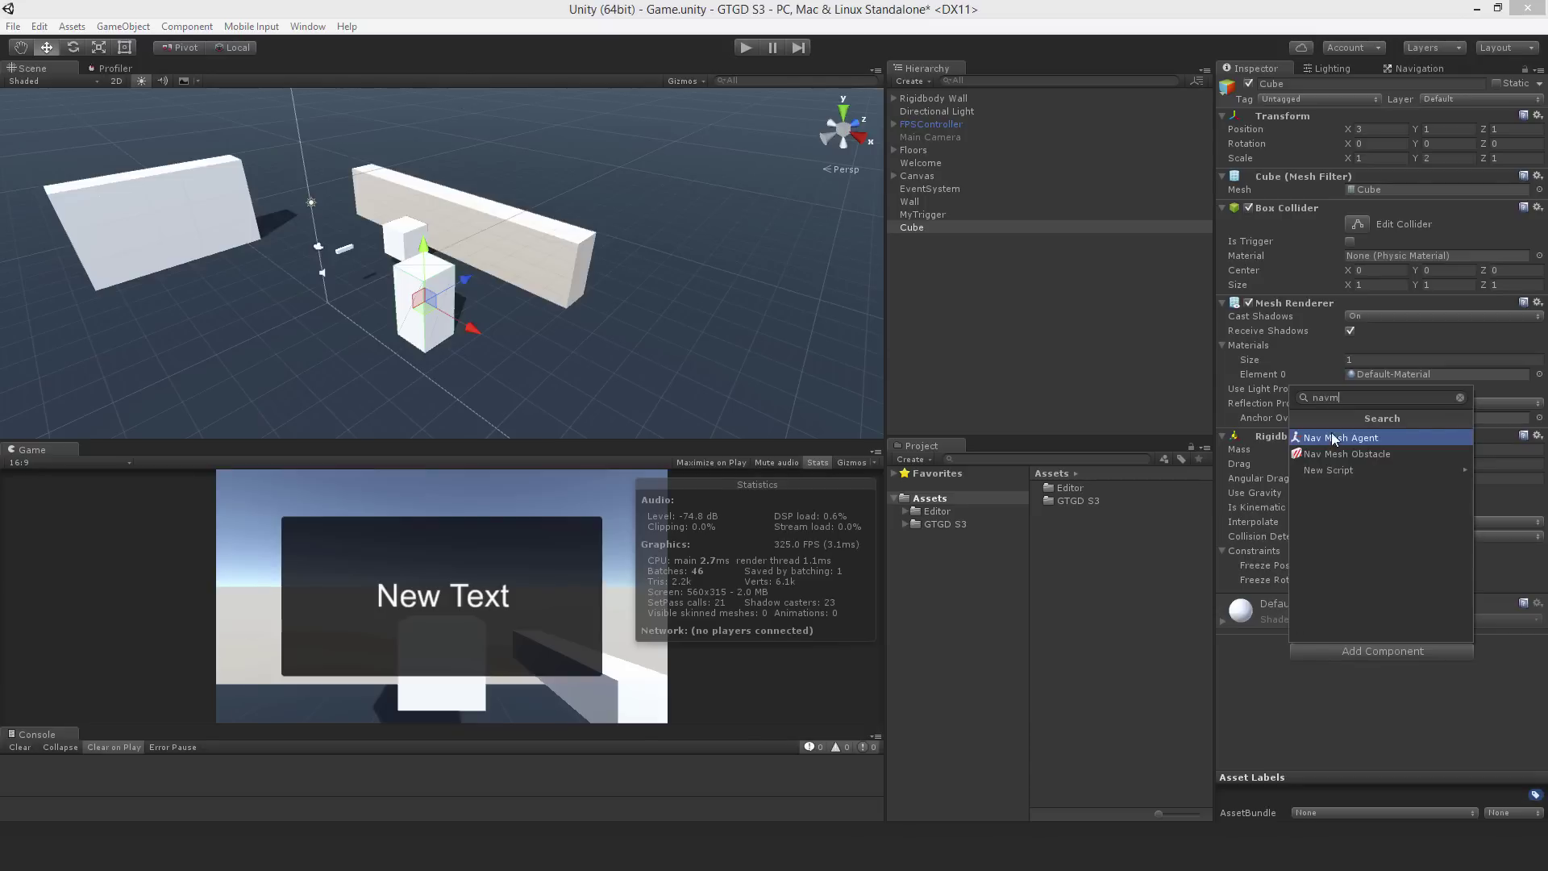
left_click(1332, 436)
scroll(1336, 483, "down", 5)
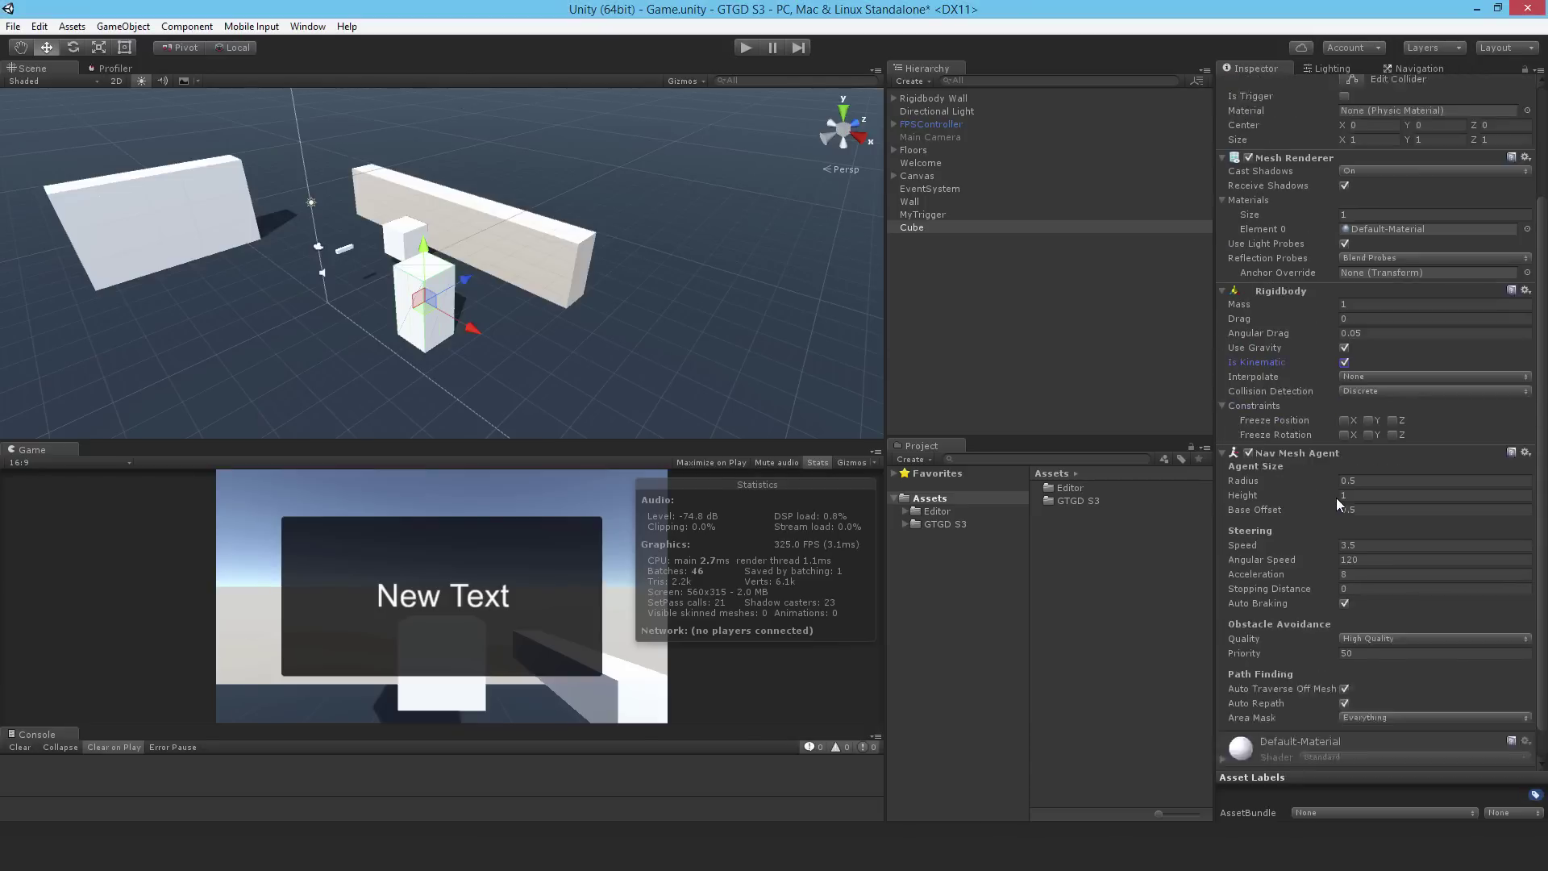
scroll(1337, 498, "down", 2)
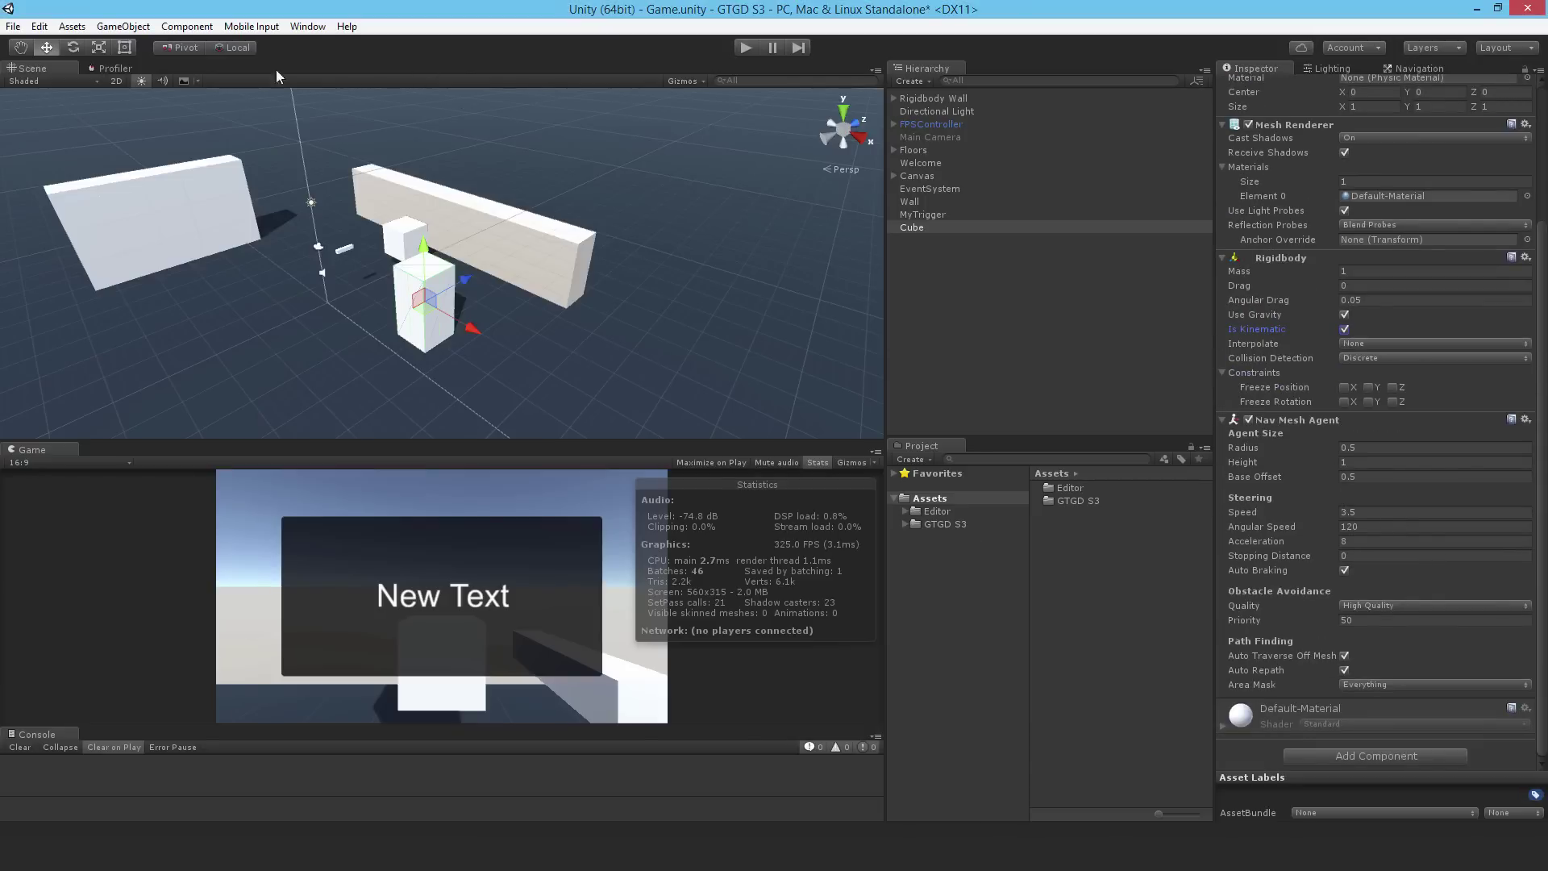